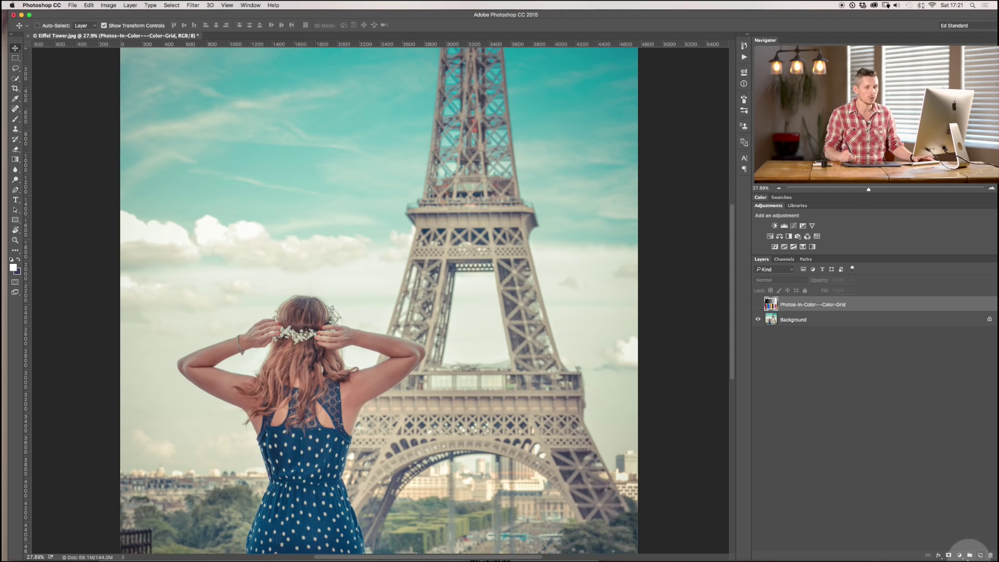
{"action": "left_click", "coordinate": [960, 556]}
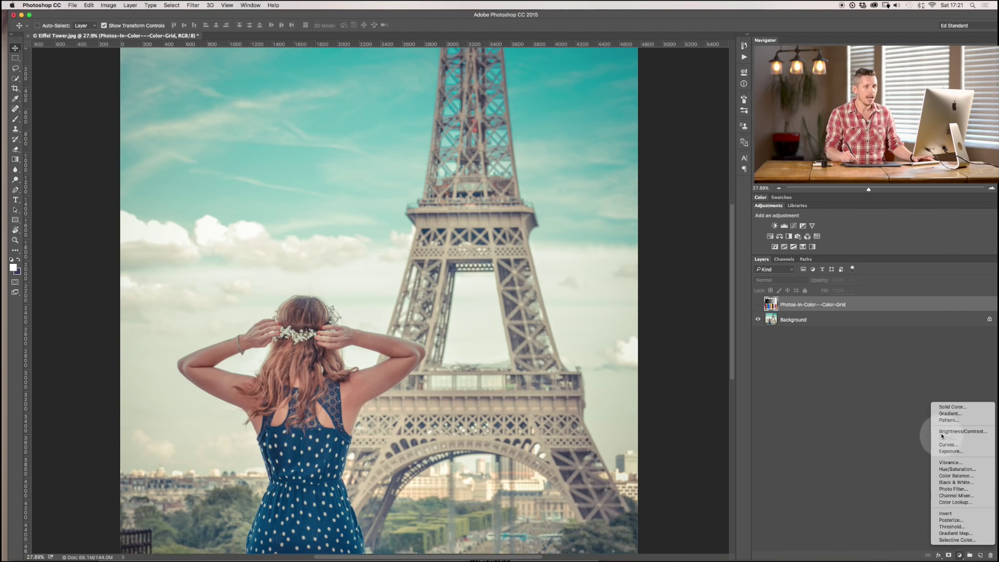
{"action": "left_click", "coordinate": [831, 442]}
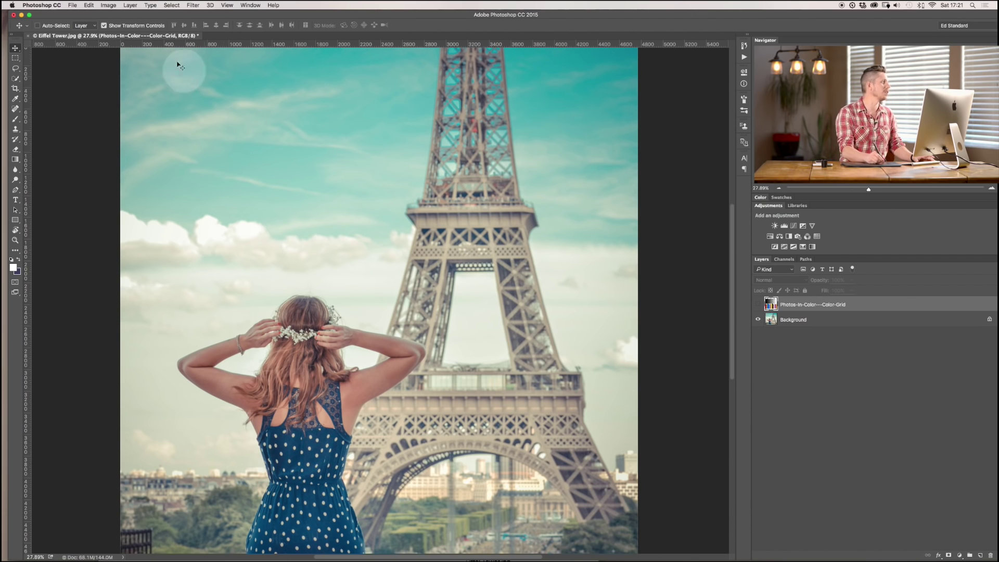
{"action": "left_click", "coordinate": [110, 5]}
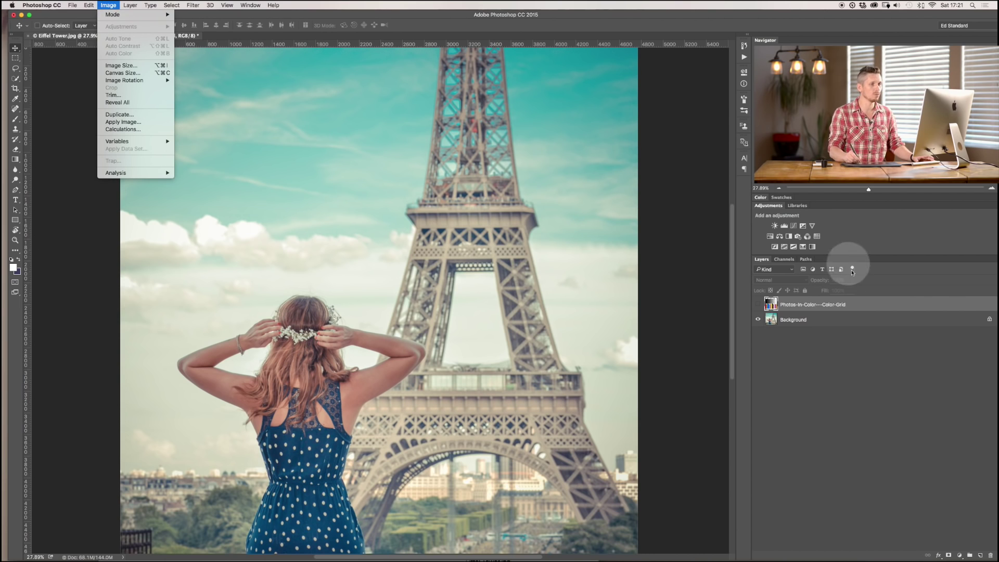
Make the Background layer the active layer
{"action": "left_click", "coordinate": [855, 323]}
{"action": "left_click", "coordinate": [848, 320]}
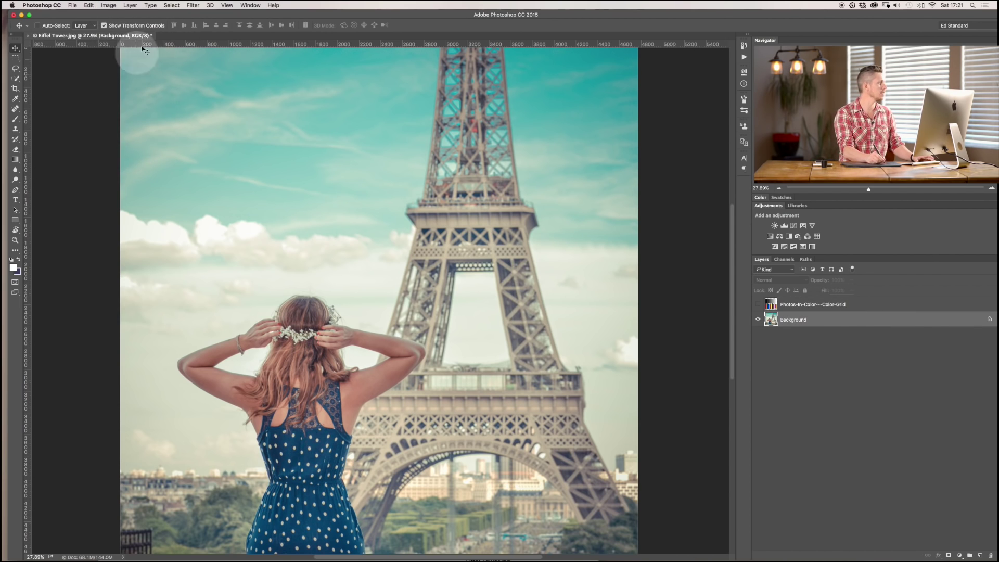
{"action": "left_click", "coordinate": [107, 5]}
{"action": "mouse_move", "coordinate": [136, 26]}
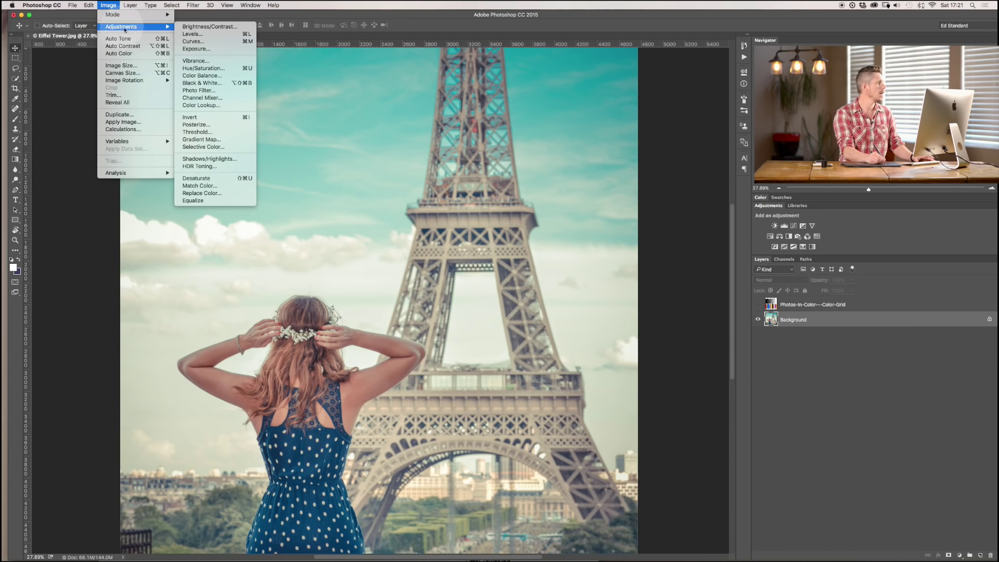
{"action": "left_click", "coordinate": [216, 45]}
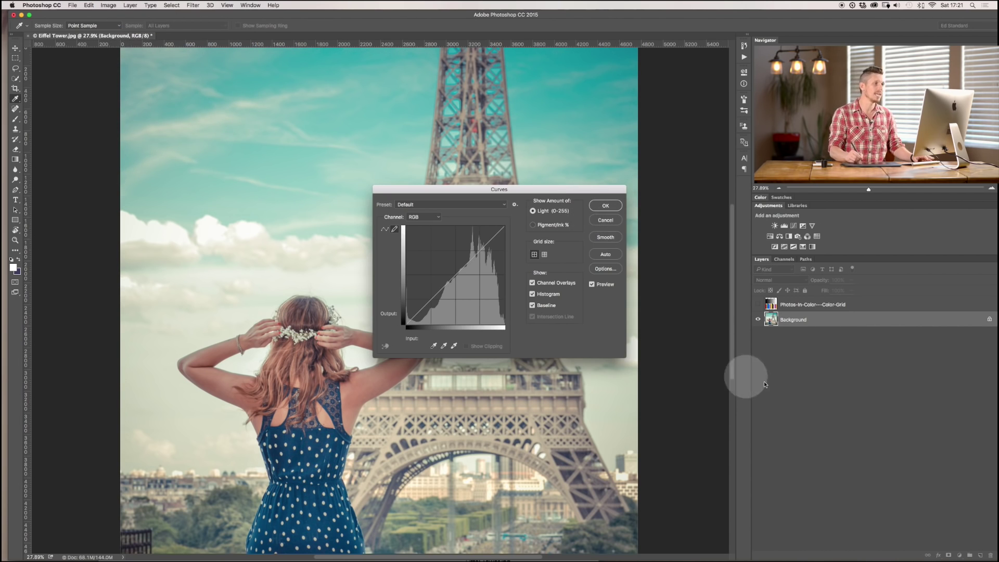
{"action": "left_click", "coordinate": [606, 221]}
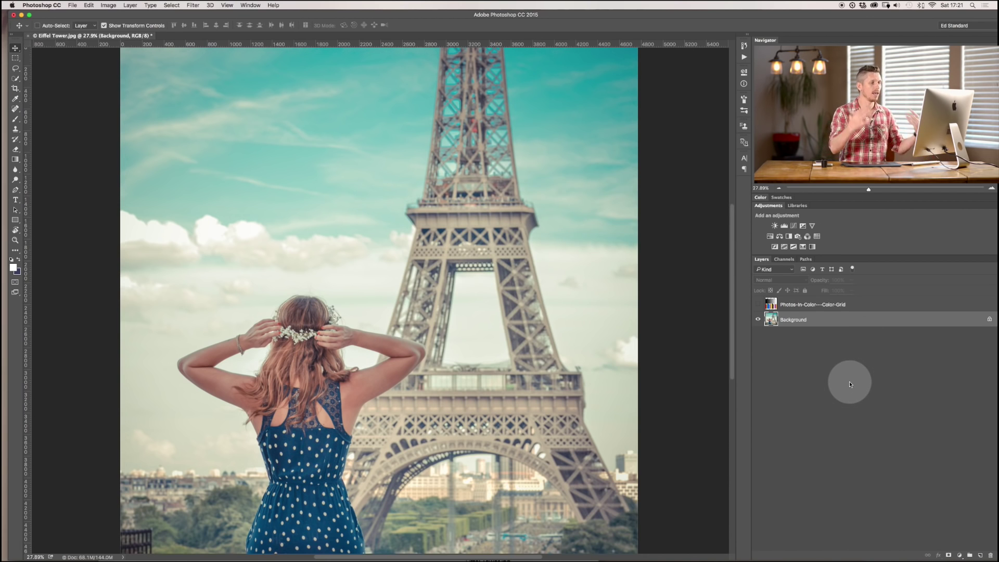
Add a Curves adjustment layer directly above the Background, show its full curve settings and switch it to point editing
{"action": "left_click", "coordinate": [795, 226]}
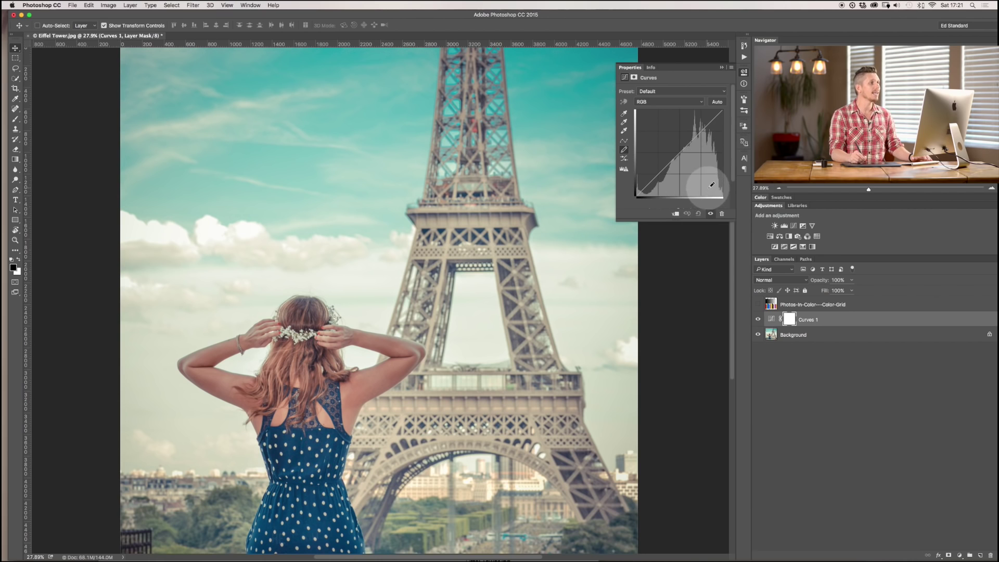
{"action": "left_click_drag", "start_coordinate": [707, 222], "coordinate": [708, 230]}
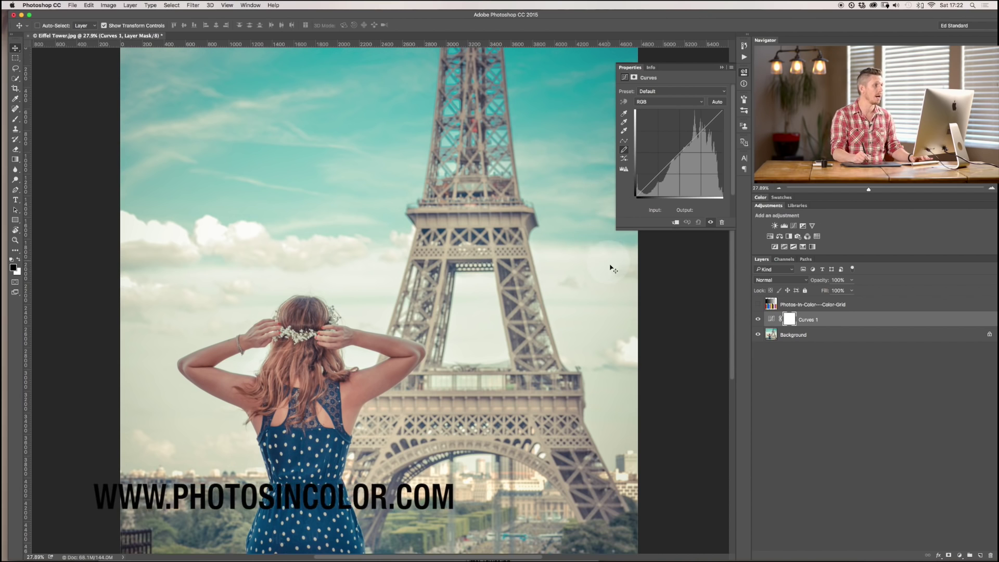
{"action": "left_click", "coordinate": [624, 122]}
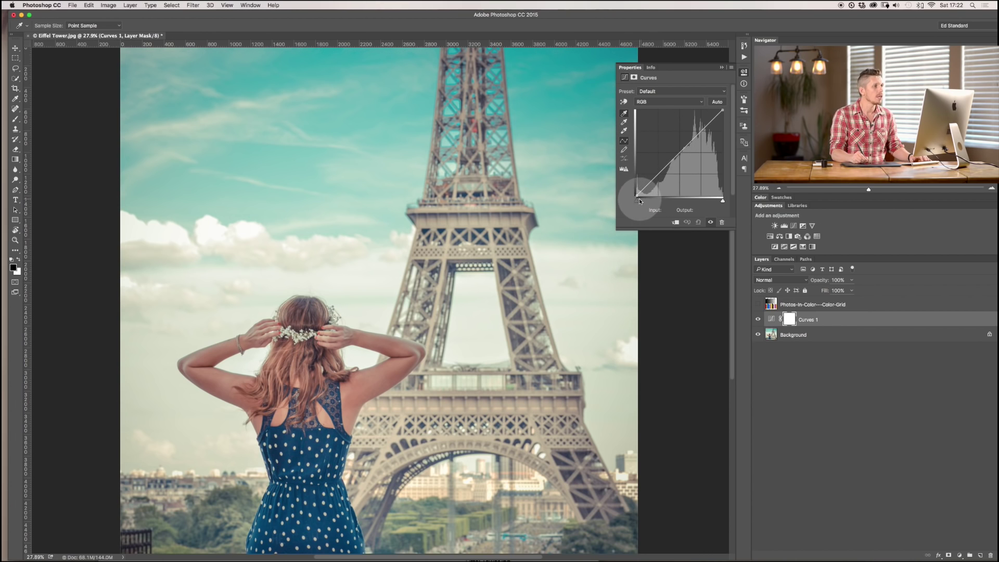
Try raising the black point's input to about 33 on the RGB curve, and return both endpoints to 0 and 255
{"action": "mouse_move", "coordinate": [638, 203]}
{"action": "left_mouse_down"}
{"action": "mouse_move", "coordinate": [647, 202]}
{"action": "mouse_move", "coordinate": [637, 203]}
{"action": "left_mouse_up"}
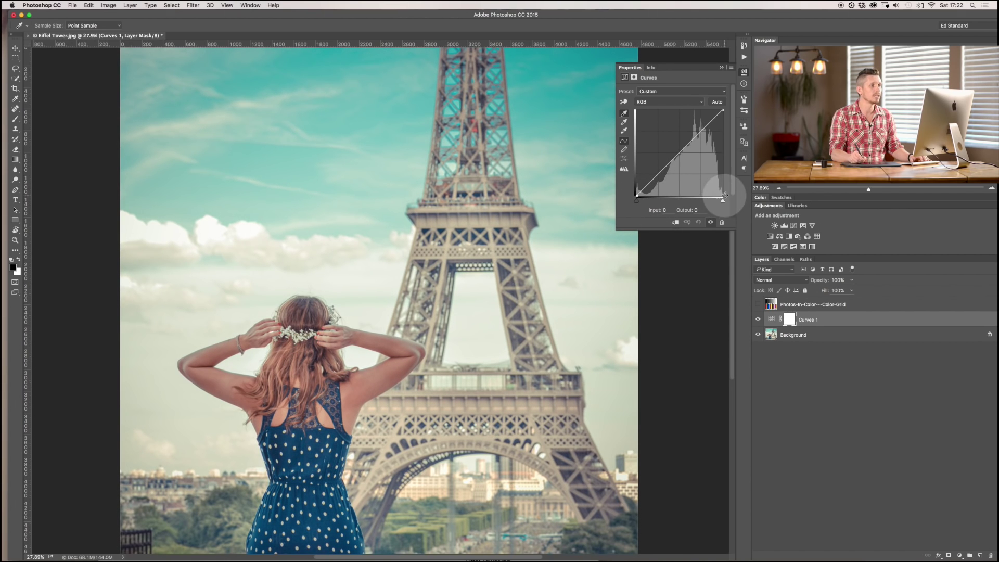
{"action": "mouse_move", "coordinate": [723, 201]}
{"action": "left_mouse_down"}
{"action": "mouse_move", "coordinate": [710, 203]}
{"action": "mouse_move", "coordinate": [722, 201]}
{"action": "left_mouse_up"}
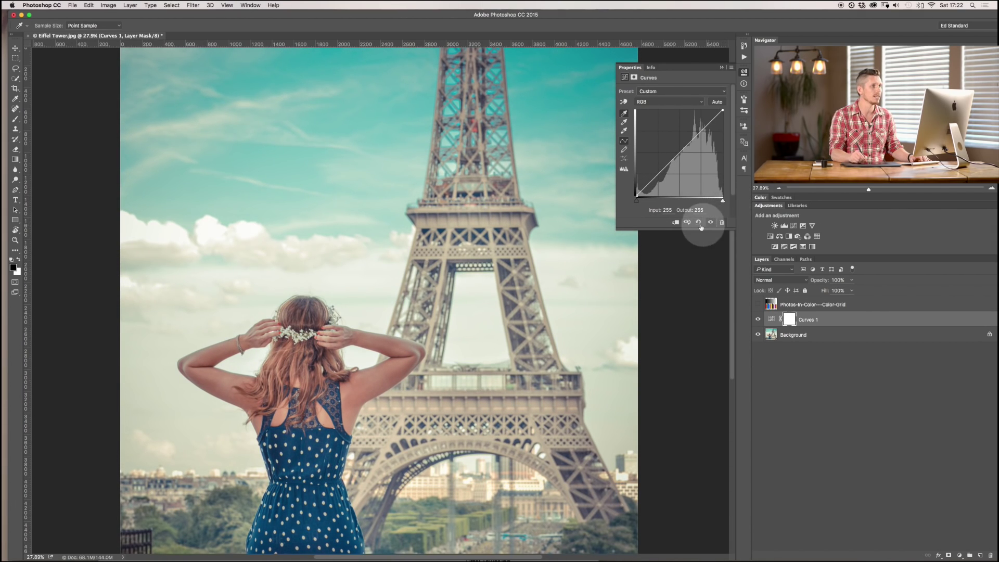
{"action": "left_click_drag", "start_coordinate": [639, 204], "coordinate": [637, 203]}
{"action": "mouse_move", "coordinate": [723, 202]}
{"action": "left_mouse_down"}
{"action": "mouse_move", "coordinate": [707, 201]}
{"action": "mouse_move", "coordinate": [736, 202]}
{"action": "left_mouse_up"}
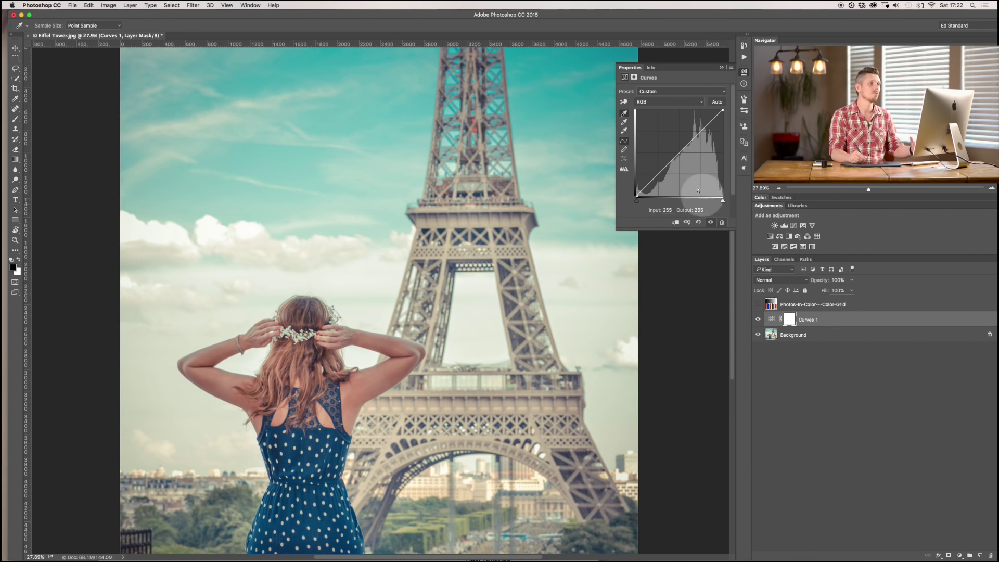
{"action": "left_click_drag", "start_coordinate": [638, 204], "coordinate": [650, 199]}
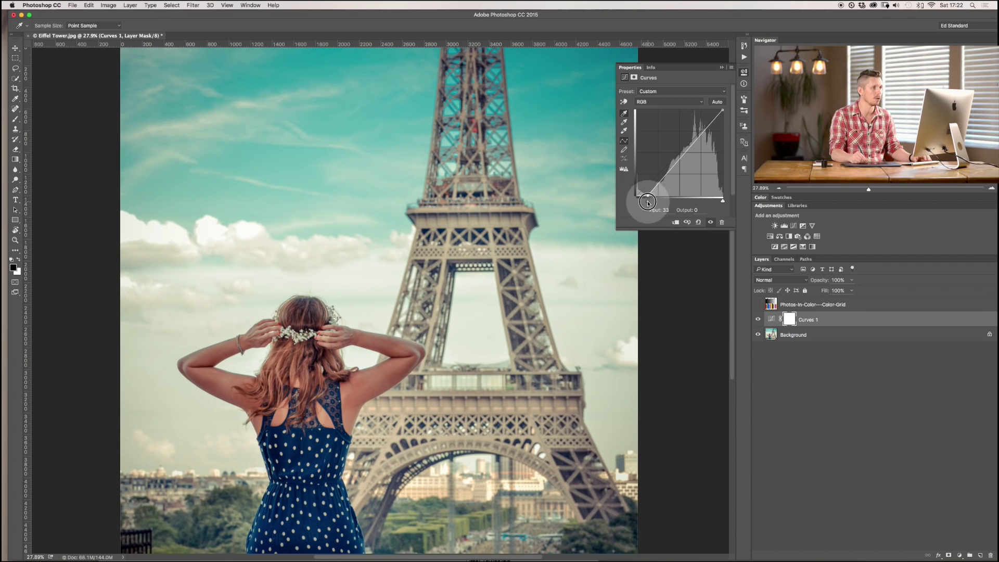
{"action": "left_click_drag", "start_coordinate": [649, 203], "coordinate": [642, 204]}
{"action": "mouse_move", "coordinate": [722, 201]}
{"action": "left_mouse_down"}
{"action": "mouse_move", "coordinate": [712, 197]}
{"action": "mouse_move", "coordinate": [723, 201]}
{"action": "left_mouse_up"}
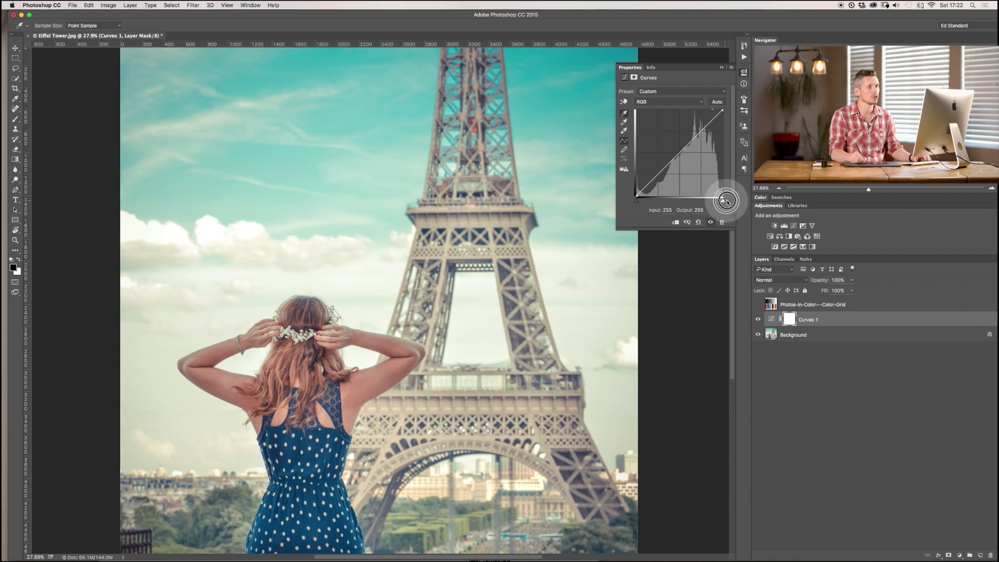
Try a black input of about 32 and a white input of about 201 on the Red curve, restoring each endpoint
{"action": "left_click", "coordinate": [666, 102]}
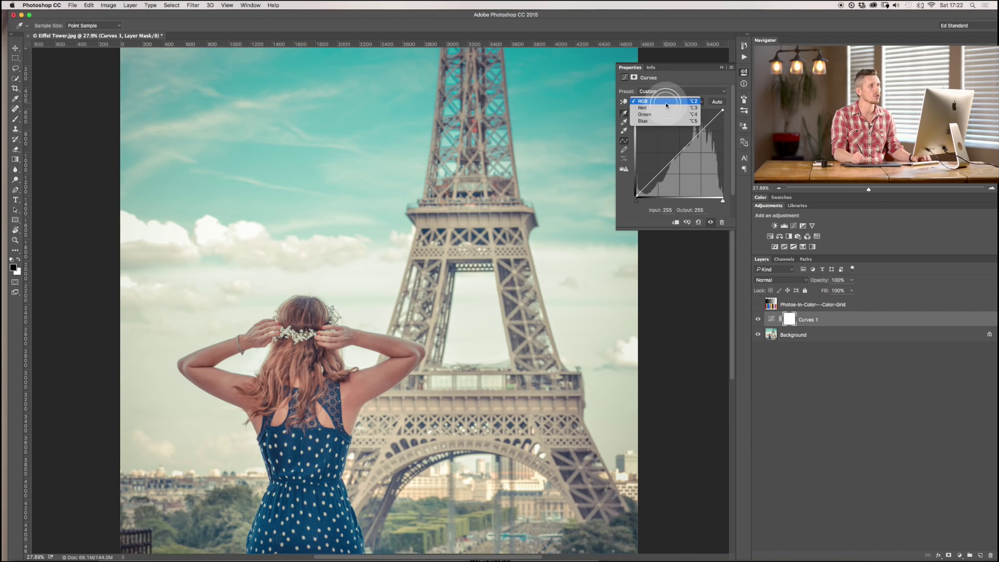
{"action": "left_click", "coordinate": [658, 105]}
{"action": "left_click_drag", "start_coordinate": [638, 203], "coordinate": [647, 204]}
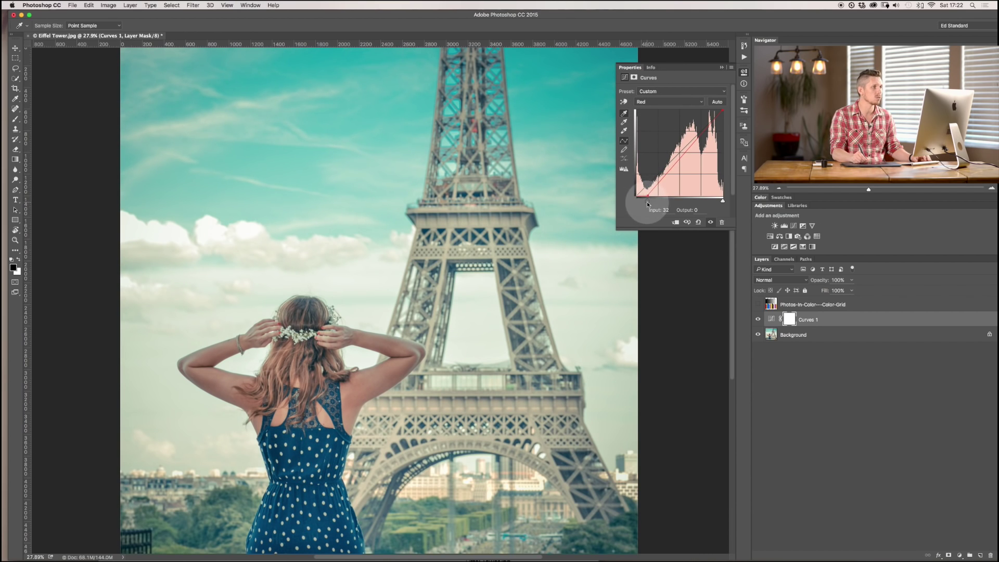
{"action": "left_click_drag", "start_coordinate": [652, 203], "coordinate": [636, 204]}
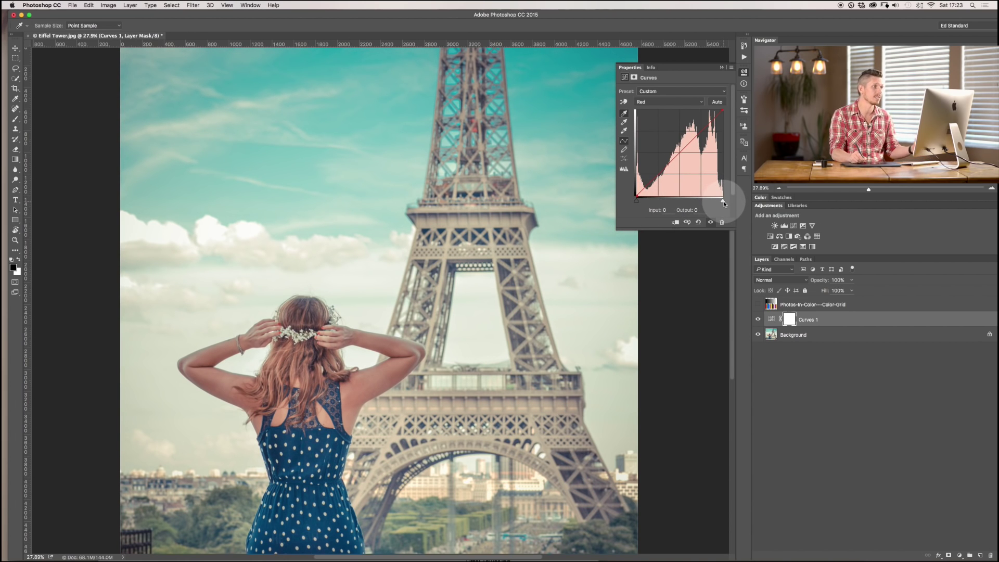
{"action": "left_click_drag", "start_coordinate": [722, 204], "coordinate": [713, 205]}
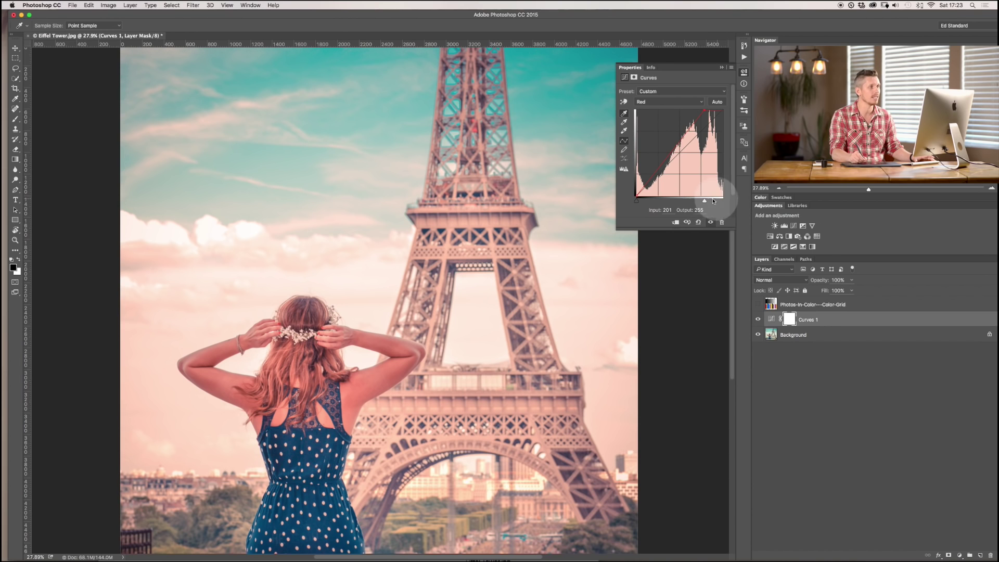
{"action": "left_click_drag", "start_coordinate": [705, 202], "coordinate": [723, 202]}
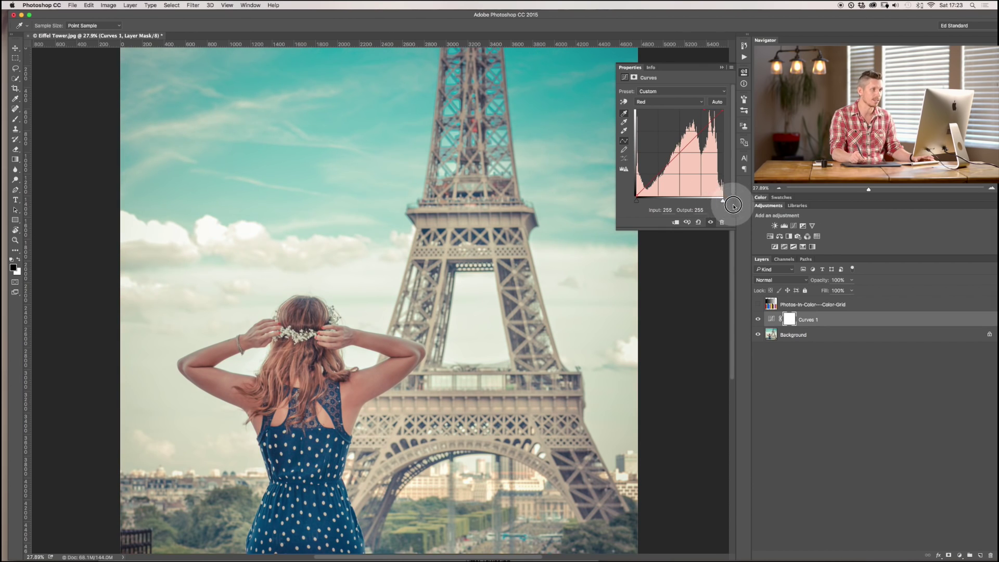
Try black output 48, white output 218 and black input 34 on the RGB curve's endpoints, restoring each one
{"action": "left_click", "coordinate": [654, 103]}
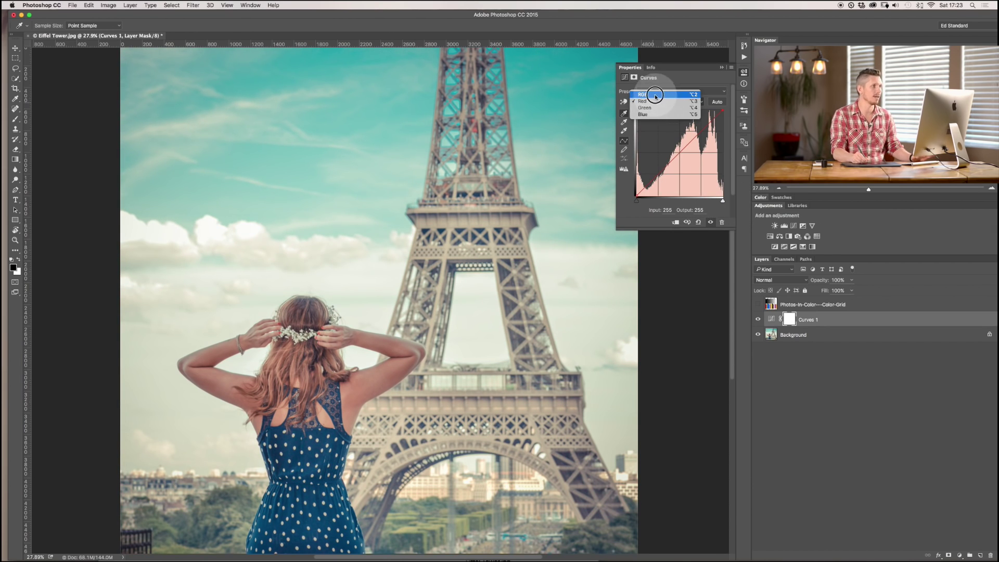
{"action": "left_click", "coordinate": [648, 94]}
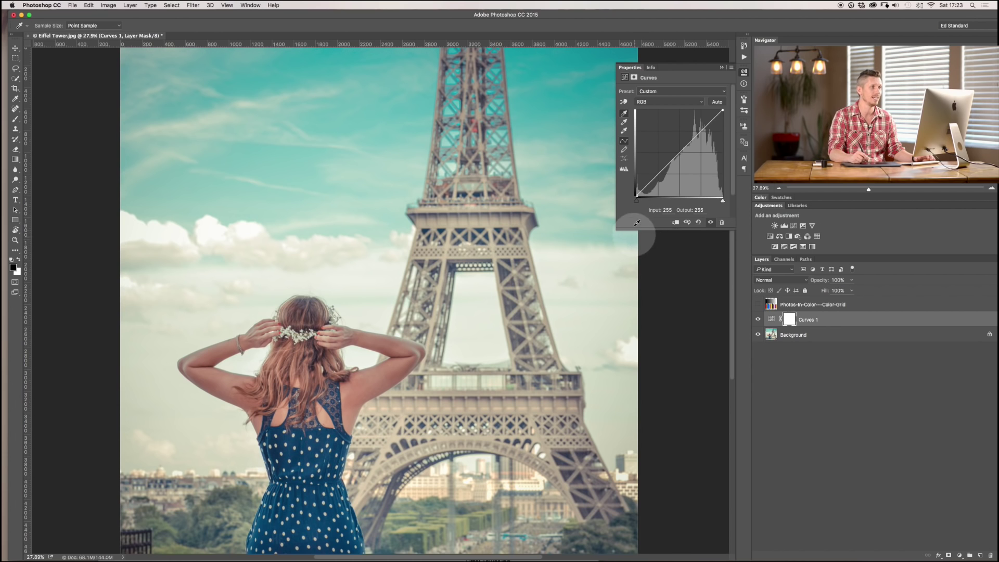
{"action": "left_click_drag", "start_coordinate": [636, 195], "coordinate": [636, 196]}
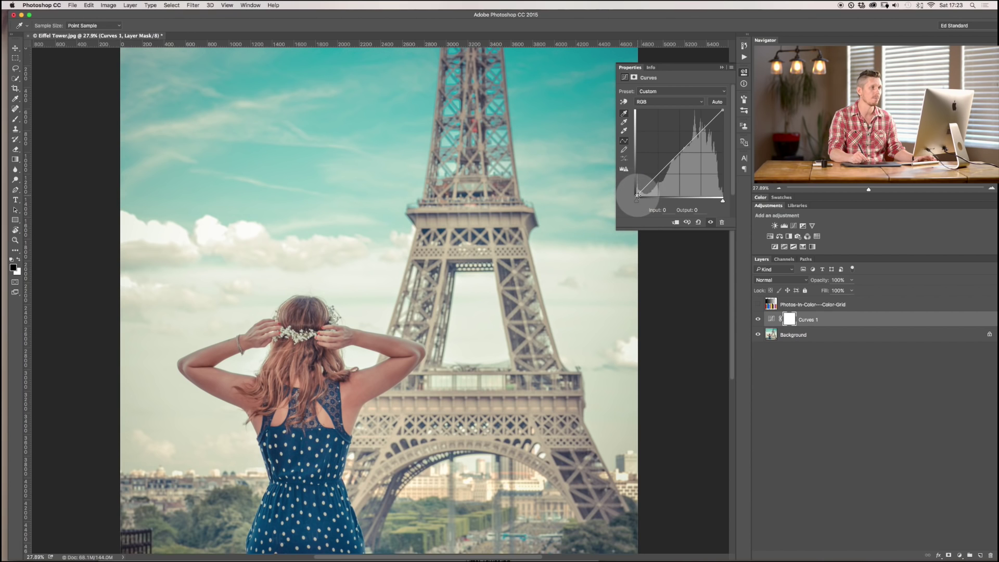
{"action": "left_click_drag", "start_coordinate": [637, 193], "coordinate": [635, 180]}
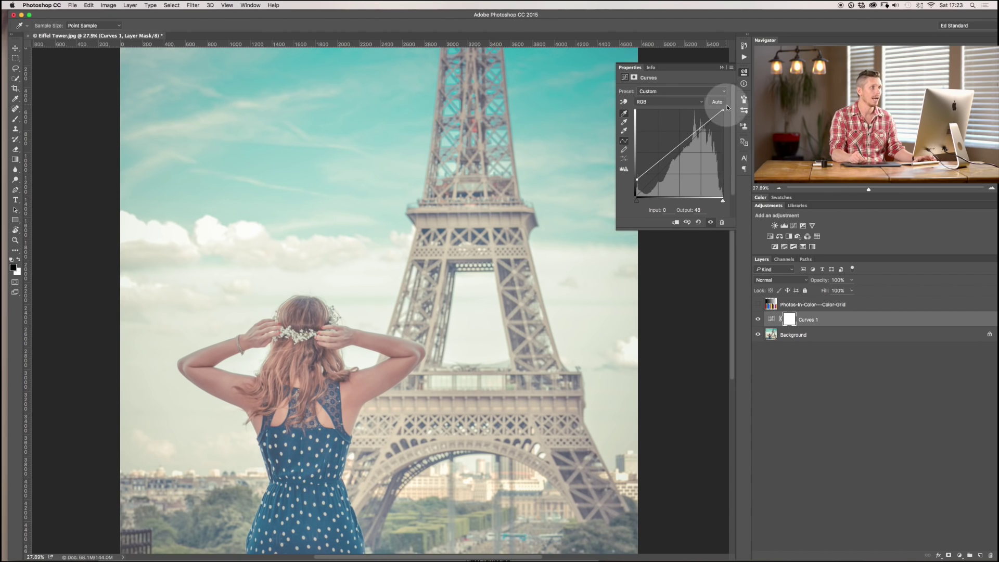
{"action": "left_click_drag", "start_coordinate": [723, 110], "coordinate": [724, 136]}
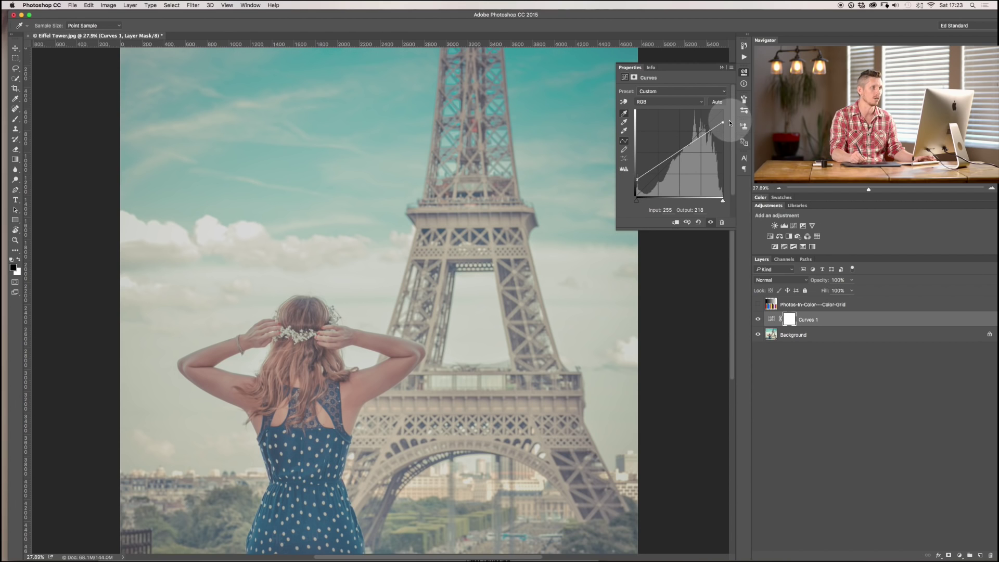
{"action": "left_click_drag", "start_coordinate": [722, 122], "coordinate": [722, 110]}
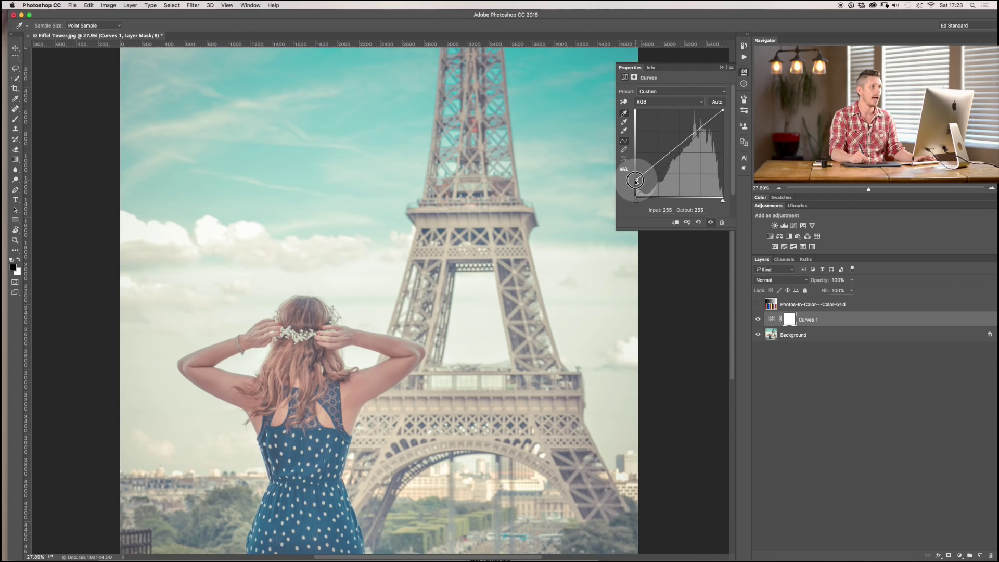
{"action": "left_click_drag", "start_coordinate": [635, 183], "coordinate": [647, 196]}
{"action": "mouse_move", "coordinate": [721, 110]}
{"action": "left_mouse_down"}
{"action": "mouse_move", "coordinate": [713, 109]}
{"action": "mouse_move", "coordinate": [723, 110]}
{"action": "left_mouse_up"}
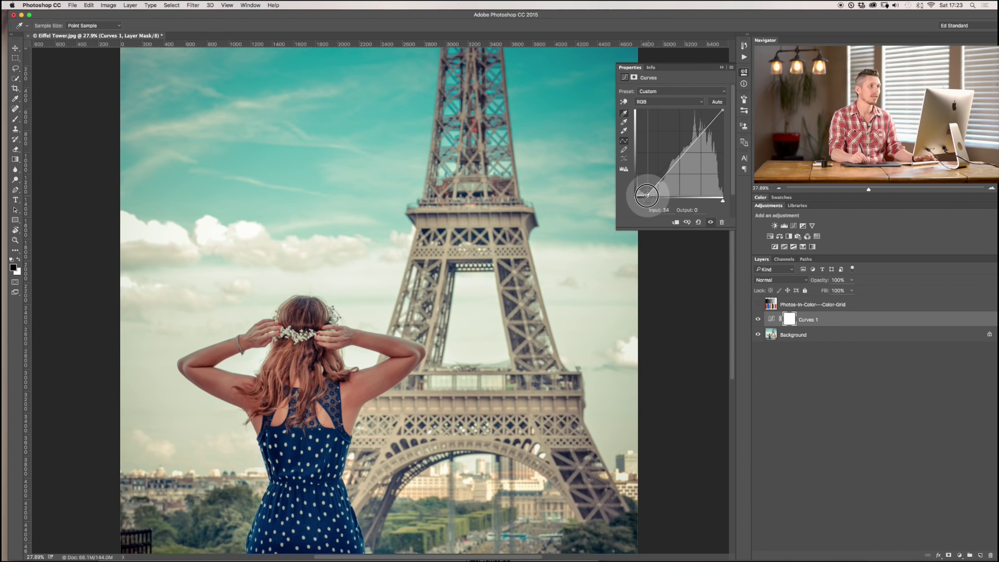
{"action": "left_click_drag", "start_coordinate": [642, 199], "coordinate": [636, 197]}
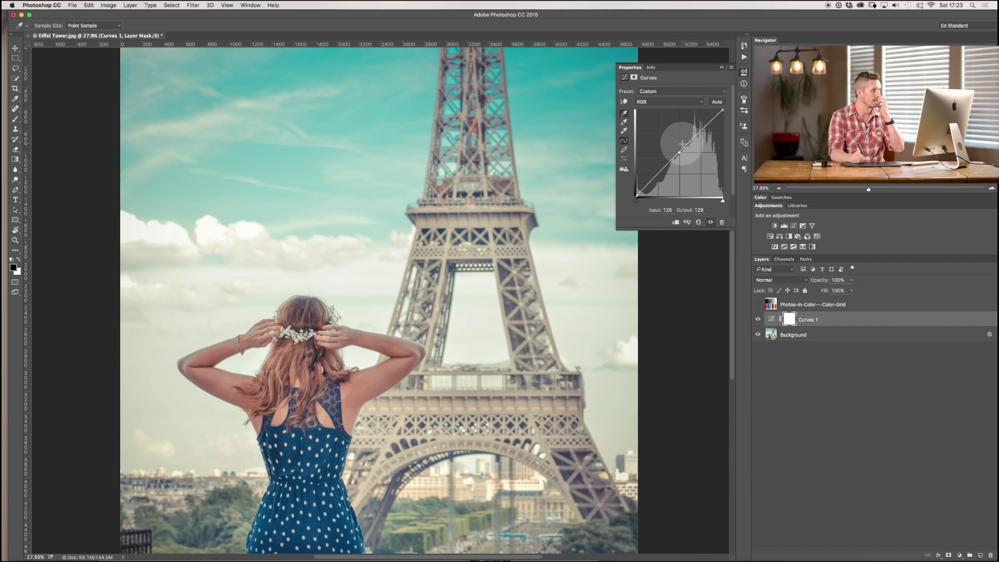
Test the RGB curve's midtone point at outputs 151 and 96, and settle it at about input 129, output 127
{"action": "left_click_drag", "start_coordinate": [679, 153], "coordinate": [680, 149]}
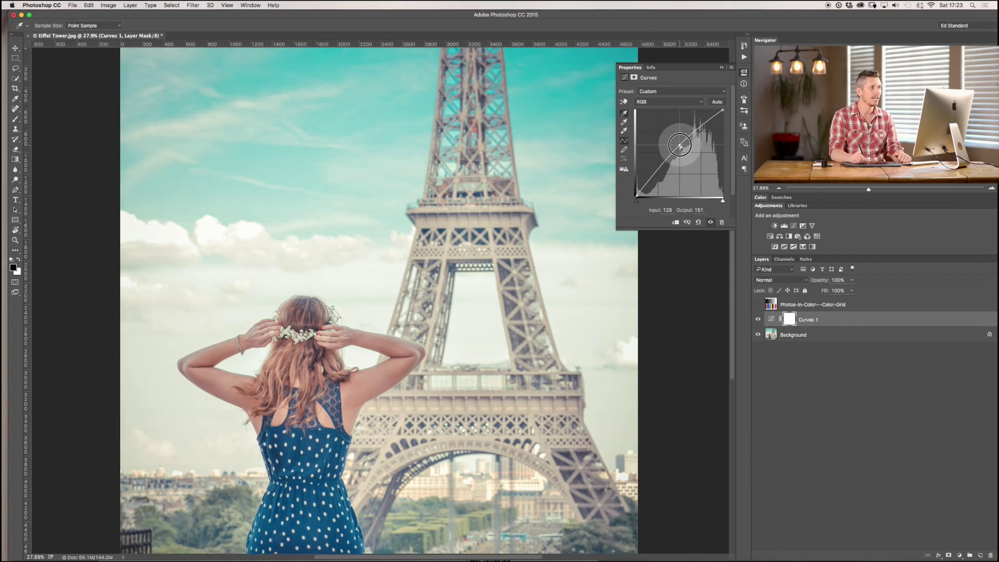
{"action": "left_click_drag", "start_coordinate": [680, 143], "coordinate": [681, 161]}
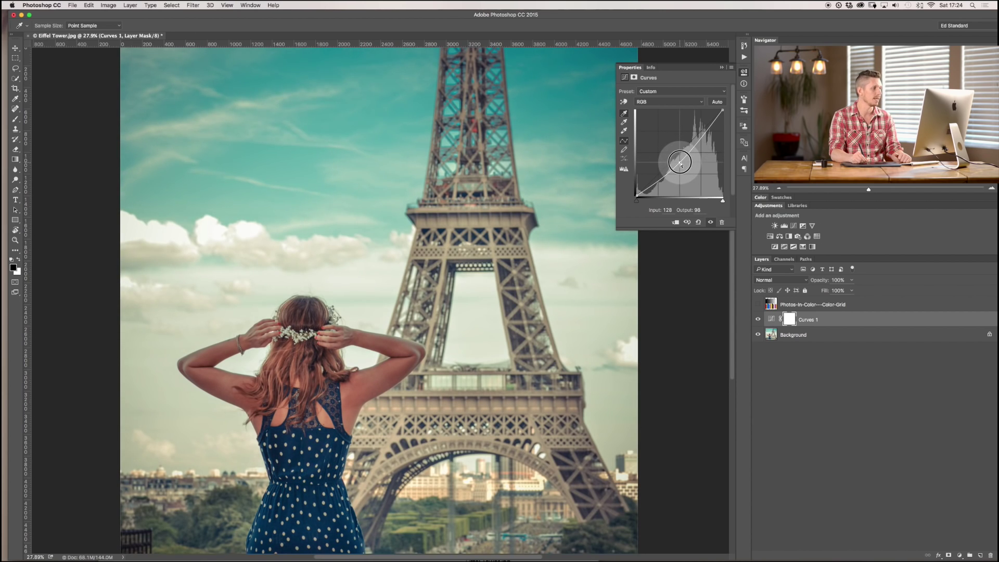
{"action": "mouse_move", "coordinate": [680, 163]}
{"action": "left_mouse_down"}
{"action": "mouse_move", "coordinate": [648, 144]}
{"action": "mouse_move", "coordinate": [683, 138]}
{"action": "mouse_move", "coordinate": [658, 160]}
{"action": "mouse_move", "coordinate": [684, 146]}
{"action": "mouse_move", "coordinate": [681, 153]}
{"action": "left_mouse_up"}
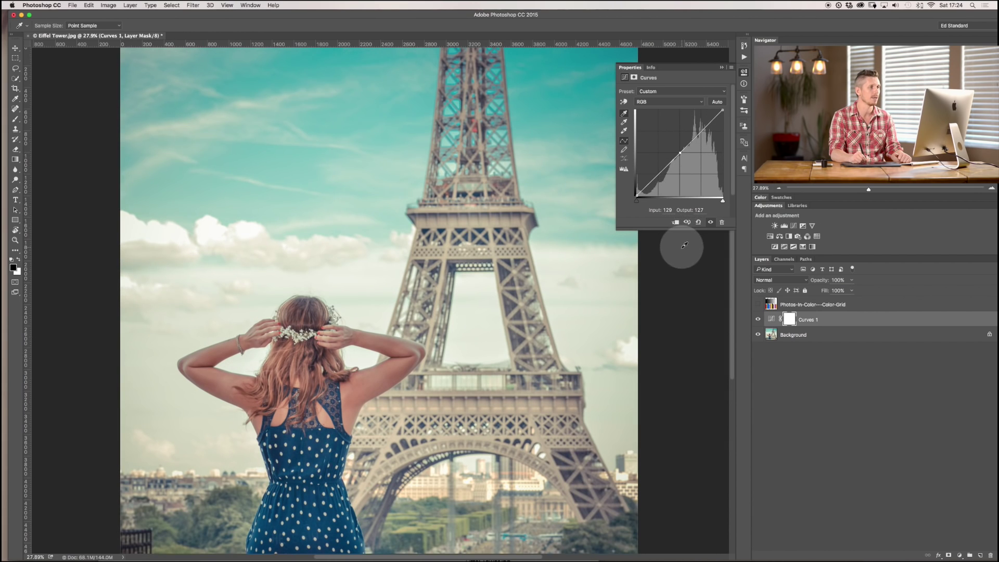
Add a shadow and a highlight point to the RGB curve, lowering the shadows and slightly raising the highlights into an S-curve
{"action": "left_click", "coordinate": [659, 174]}
{"action": "left_click", "coordinate": [701, 133]}
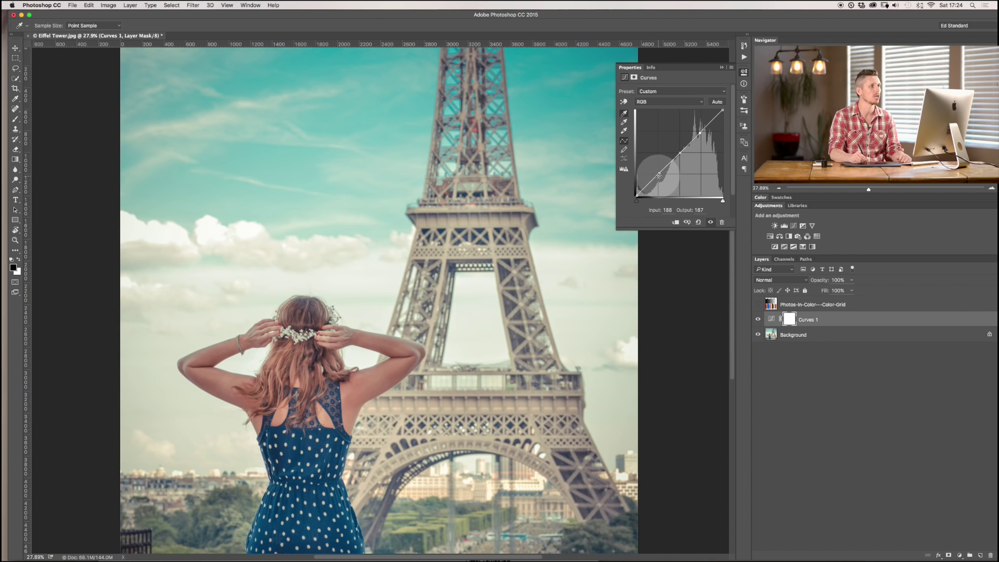
{"action": "left_click_drag", "start_coordinate": [659, 173], "coordinate": [661, 180]}
{"action": "left_click_drag", "start_coordinate": [700, 132], "coordinate": [701, 127]}
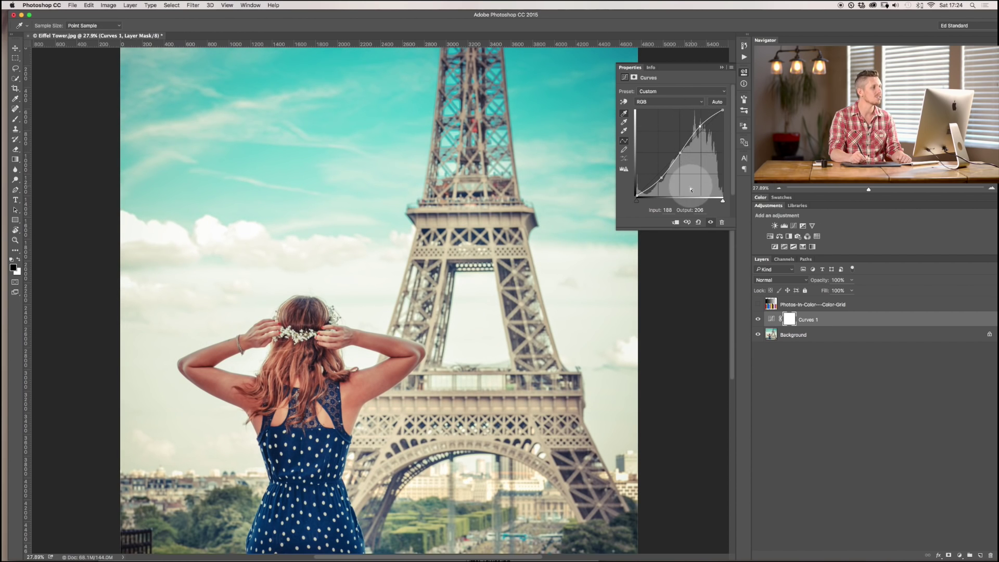
{"action": "left_click_drag", "start_coordinate": [700, 130], "coordinate": [700, 132]}
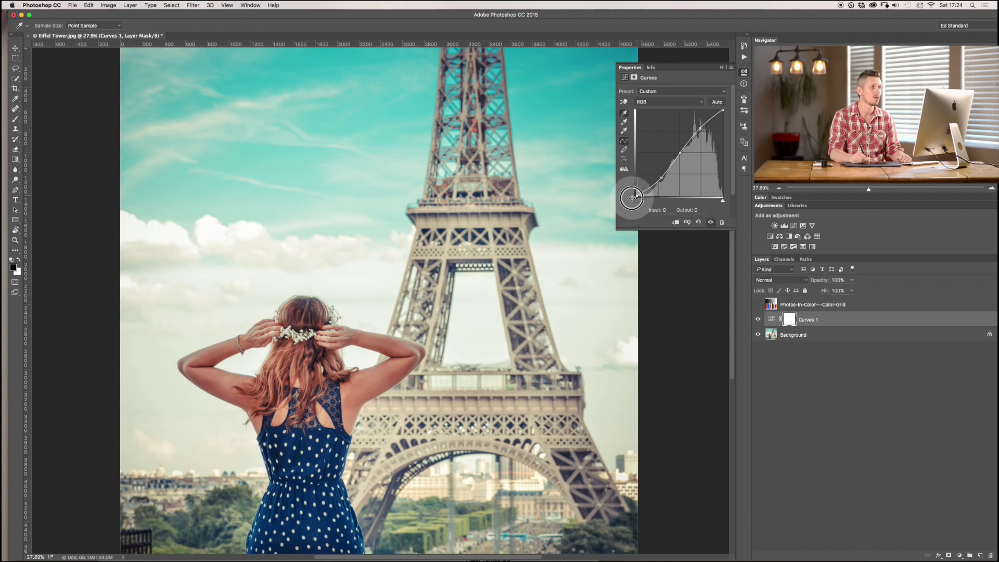
Toggle the Curves adjustment layer's visibility to compare the photo with and without the contrast adjustment
{"action": "left_click", "coordinate": [758, 321]}
{"action": "left_click", "coordinate": [758, 320]}
{"action": "left_click", "coordinate": [758, 320]}
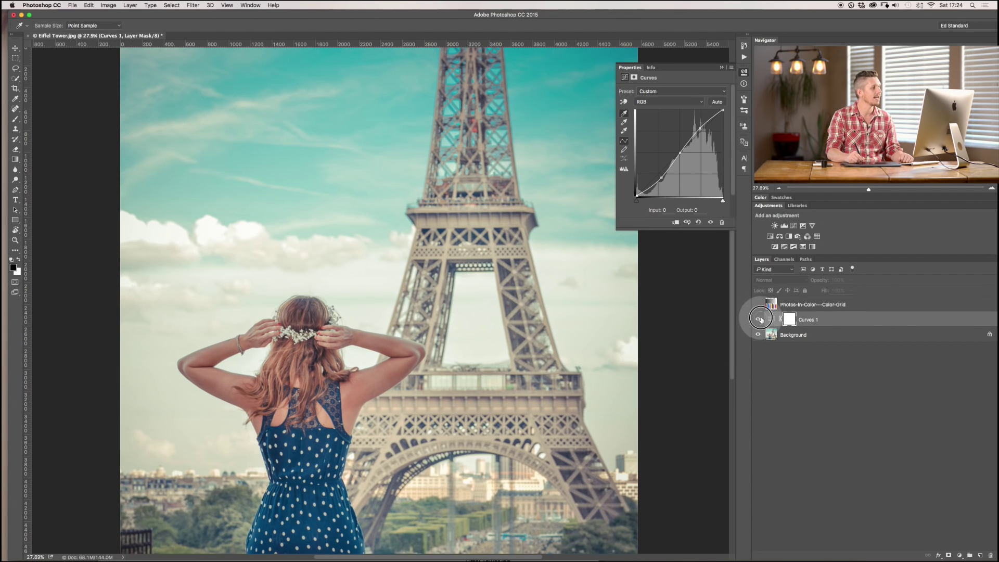
Show the Curves layer again and try extra highlight points on the RGB curve, removing them again
{"action": "left_click", "coordinate": [758, 320]}
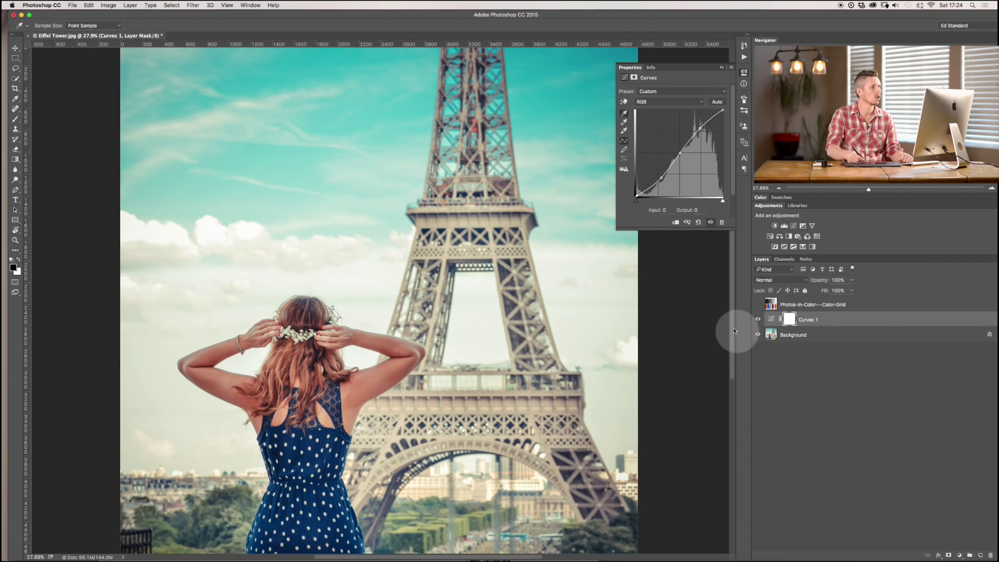
{"action": "left_click", "coordinate": [651, 186]}
{"action": "left_click", "coordinate": [671, 164]}
{"action": "left_click_drag", "start_coordinate": [683, 148], "coordinate": [720, 129]}
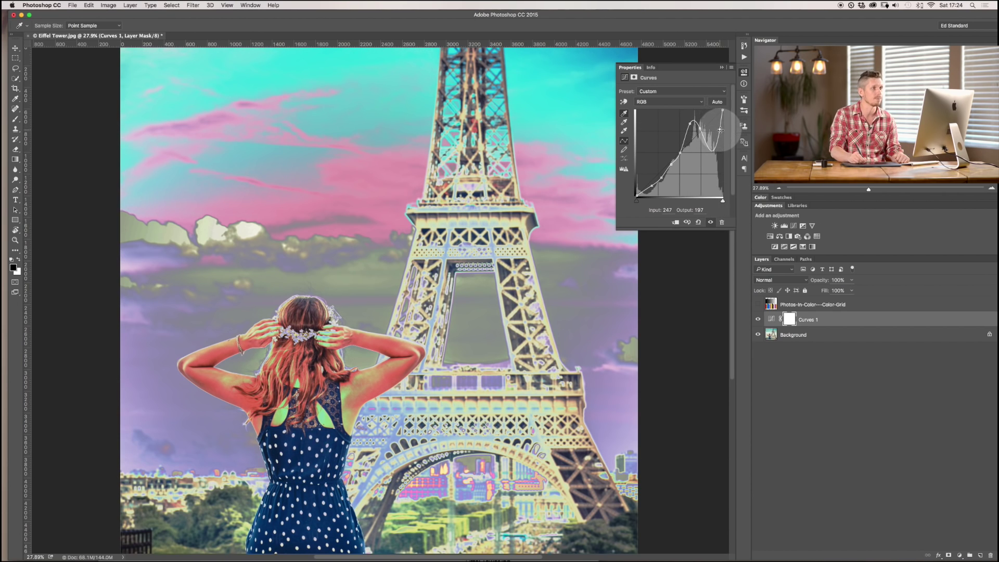
{"action": "left_click_drag", "start_coordinate": [714, 121], "coordinate": [692, 139]}
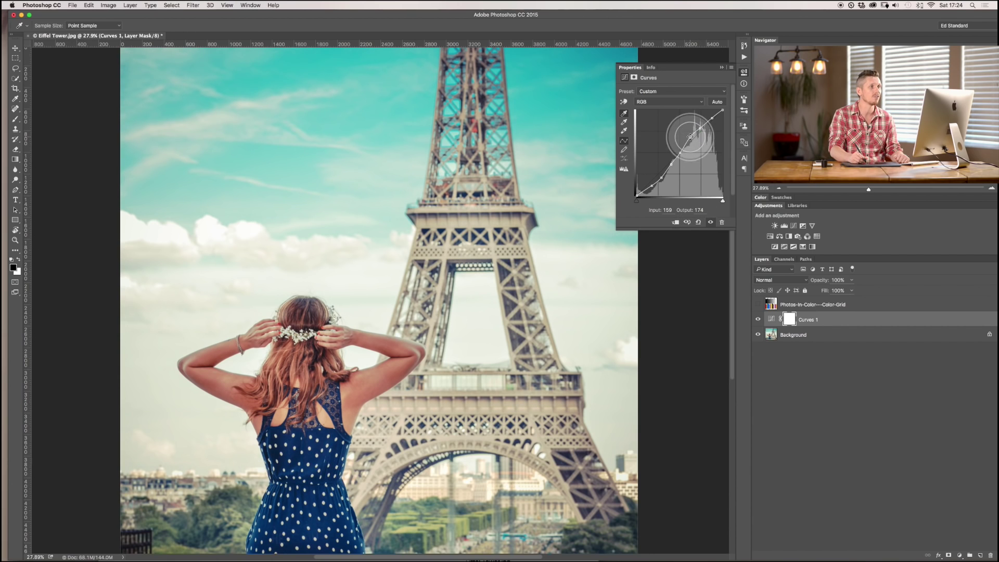
{"action": "left_click_drag", "start_coordinate": [691, 138], "coordinate": [749, 118]}
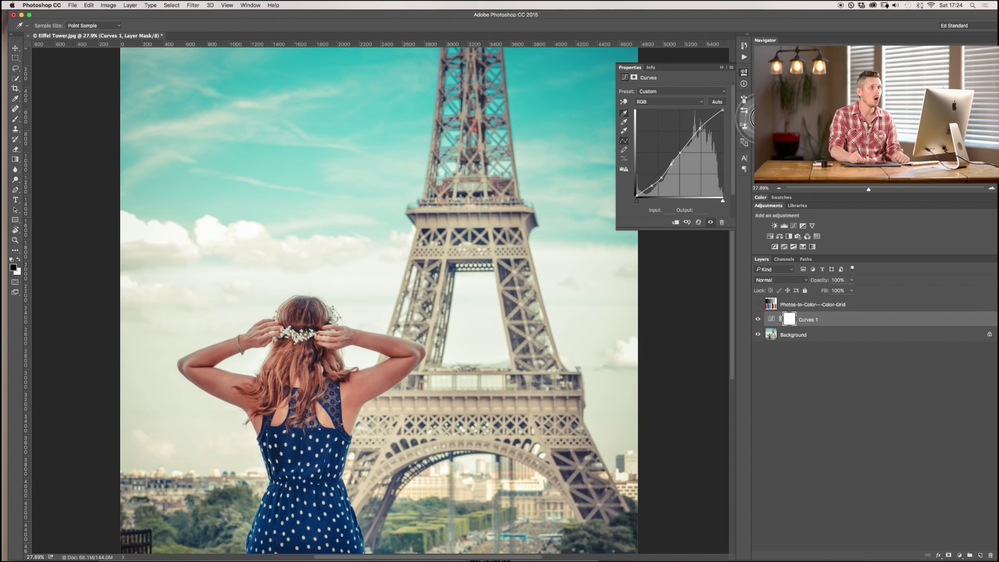
Distort the RGB curve into an exaggerated wave, clip the Curves layer to the Background, and reset the curve to default
{"action": "left_click_drag", "start_coordinate": [663, 179], "coordinate": [653, 185]}
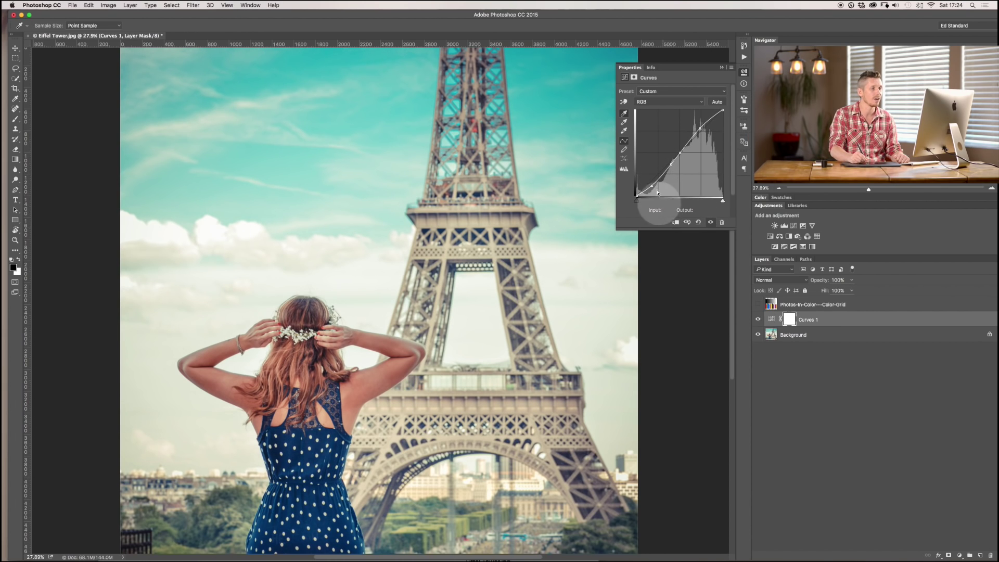
{"action": "left_click_drag", "start_coordinate": [654, 186], "coordinate": [687, 167]}
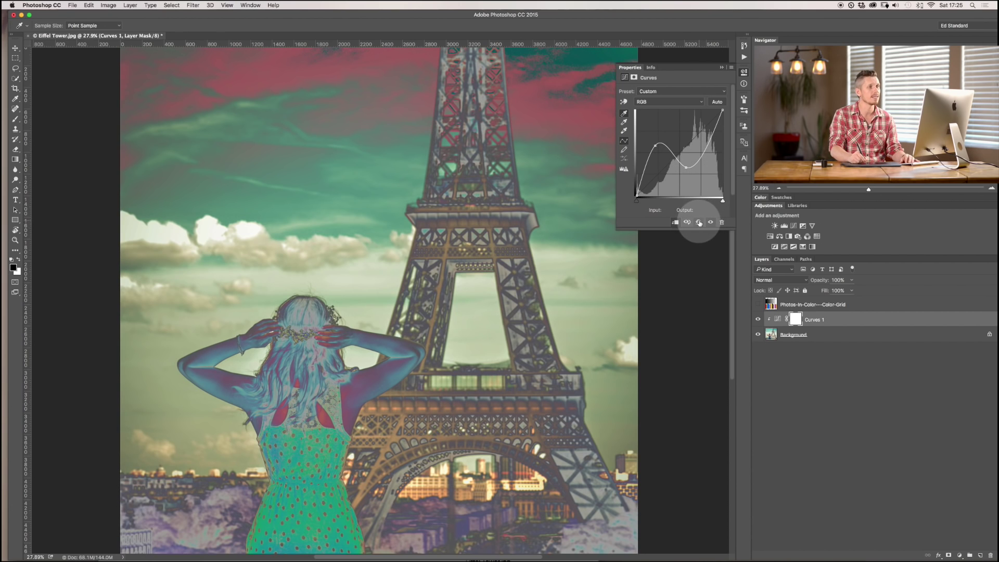
{"action": "left_click", "coordinate": [698, 224]}
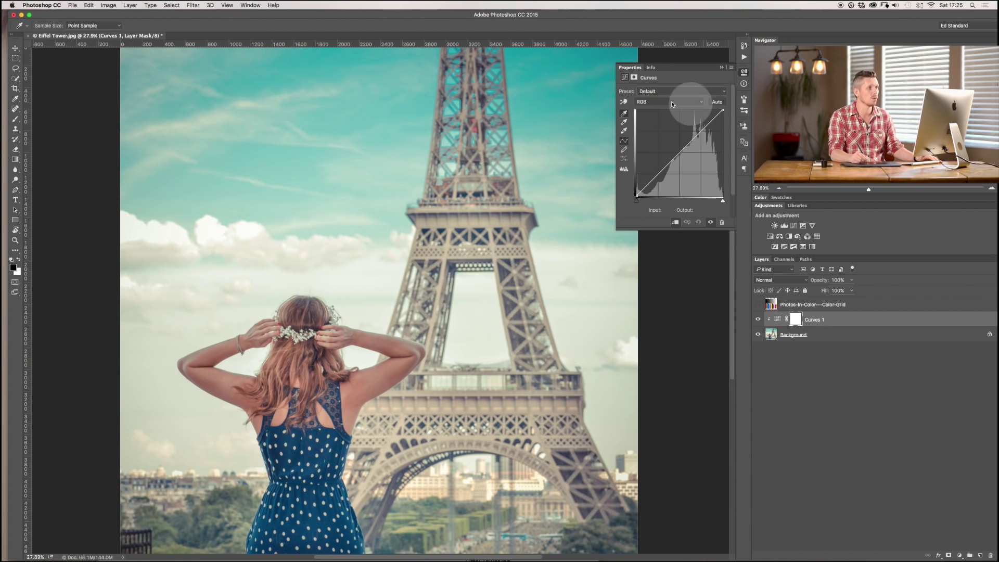
Try sampling the black point from the tower's shaded lower leg, the white point from a bright cloud, and a gray point
{"action": "left_click", "coordinate": [625, 115]}
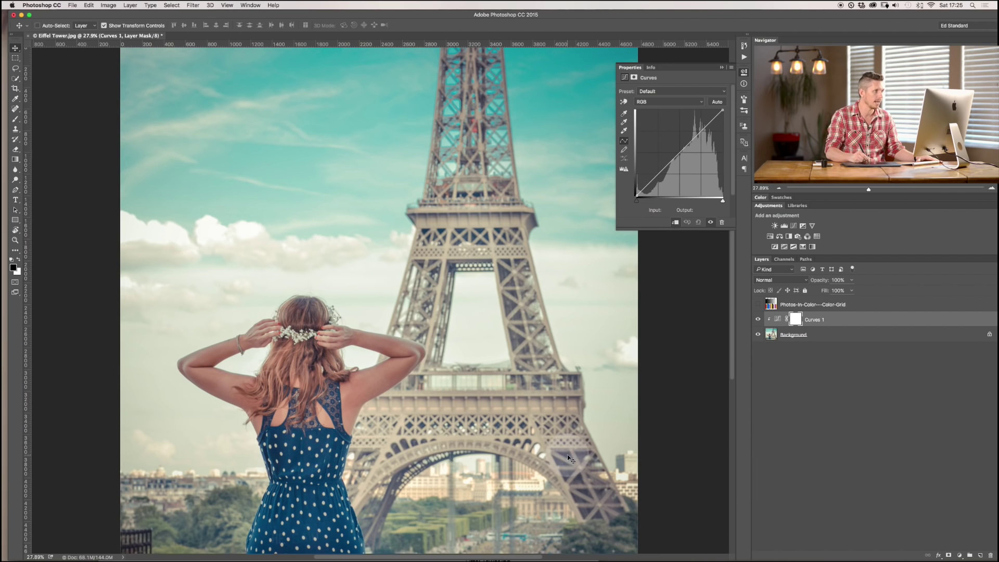
{"action": "left_click", "coordinate": [624, 113]}
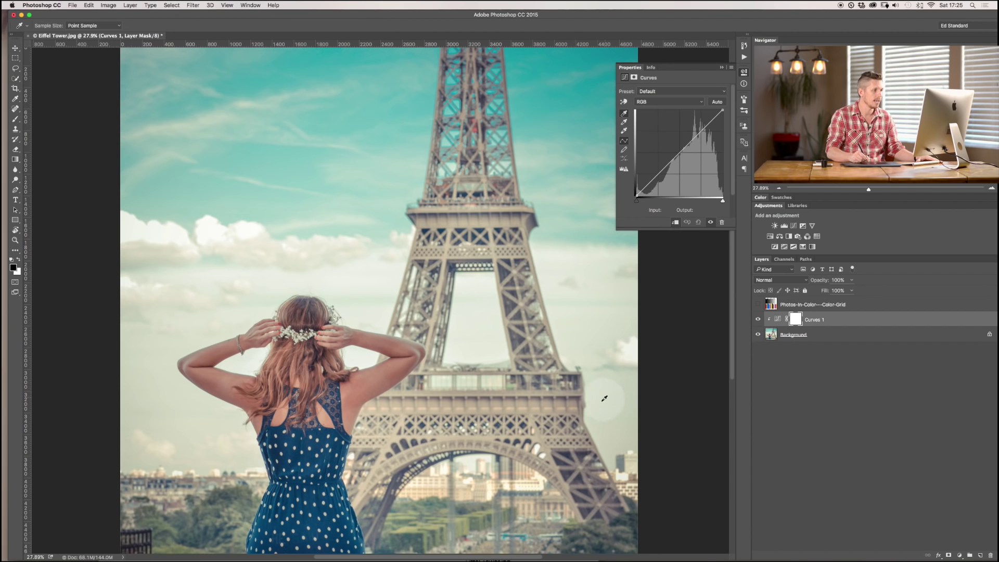
{"action": "left_click", "coordinate": [581, 451]}
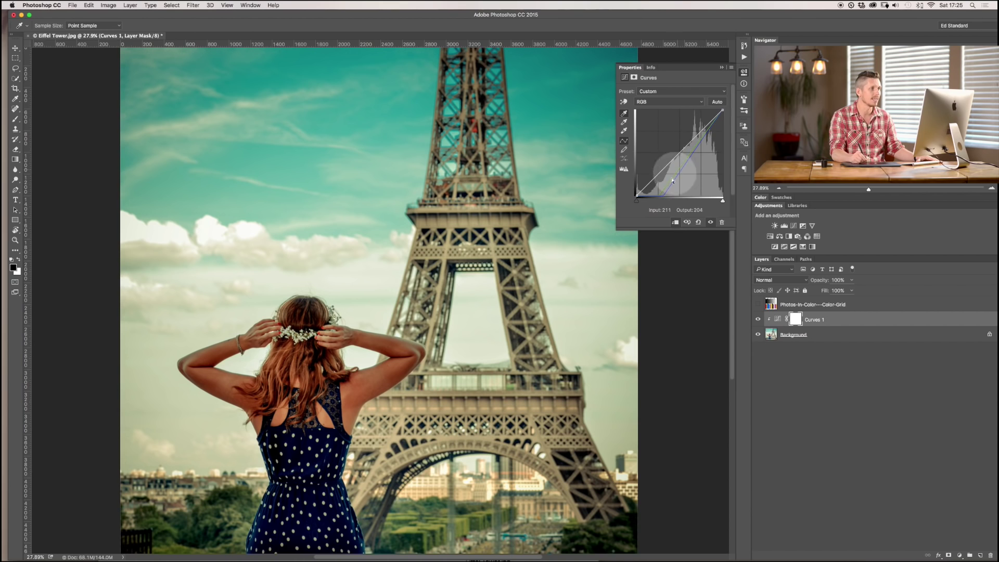
{"action": "left_click", "coordinate": [624, 131]}
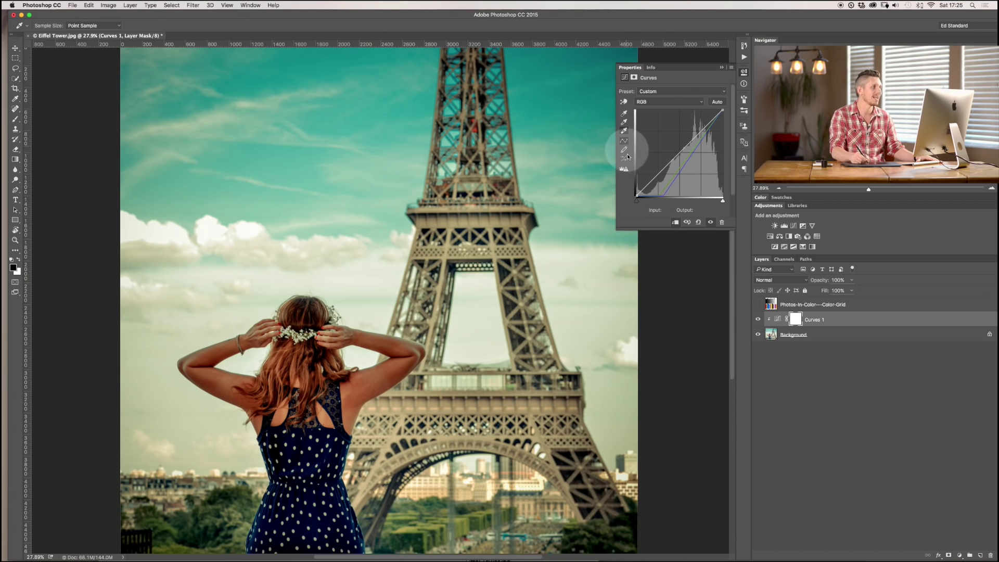
{"action": "left_click", "coordinate": [208, 240]}
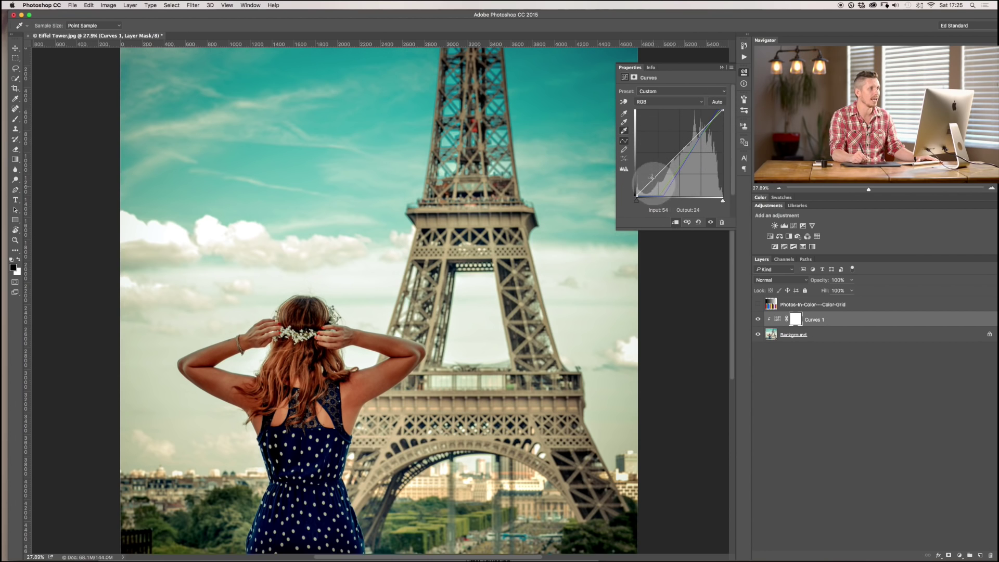
{"action": "left_click", "coordinate": [624, 123]}
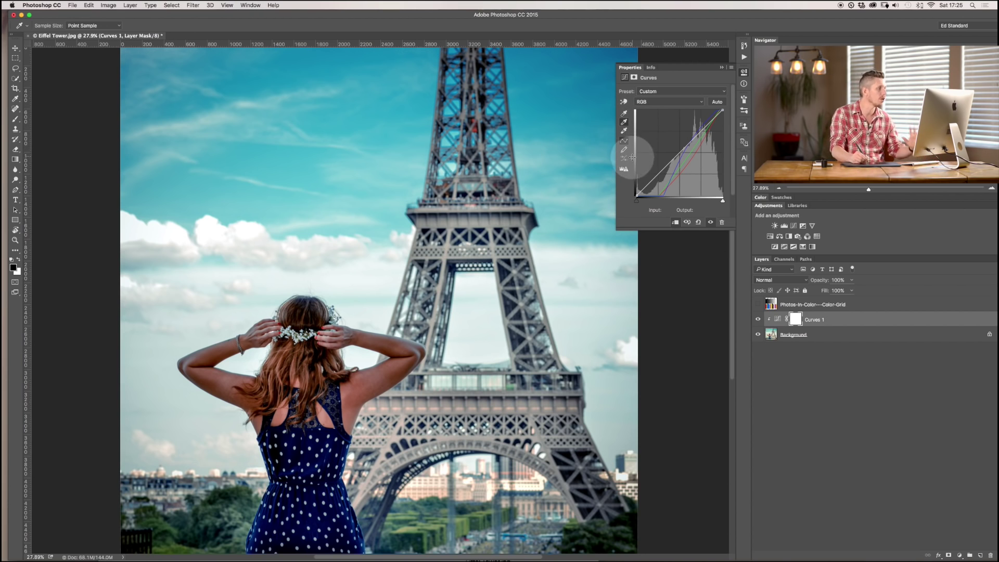
{"action": "key", "text": "v"}
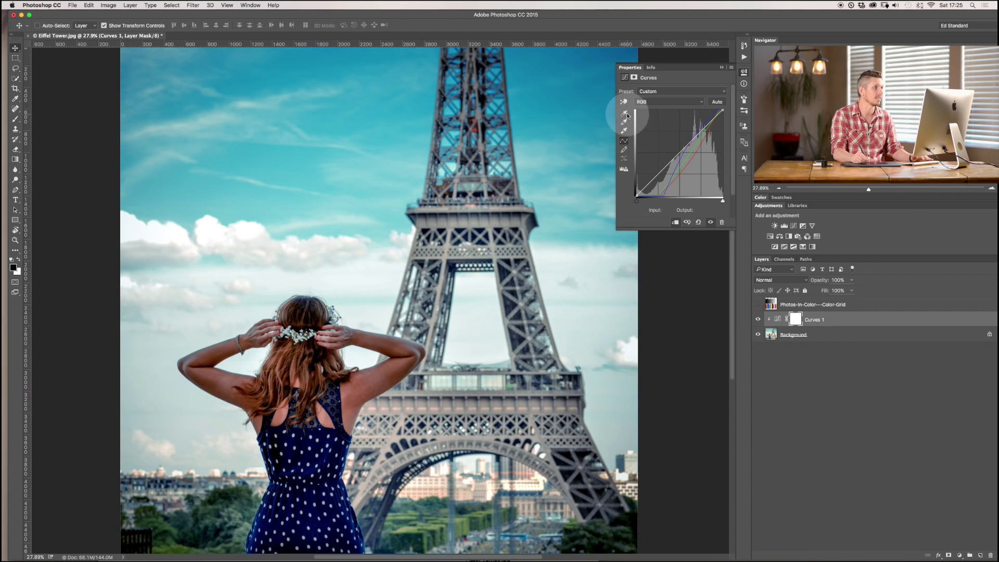
Try sampling the black point from the teal sky beside the tower, and reset the curve to default
{"action": "left_click", "coordinate": [624, 113]}
{"action": "left_click", "coordinate": [566, 122]}
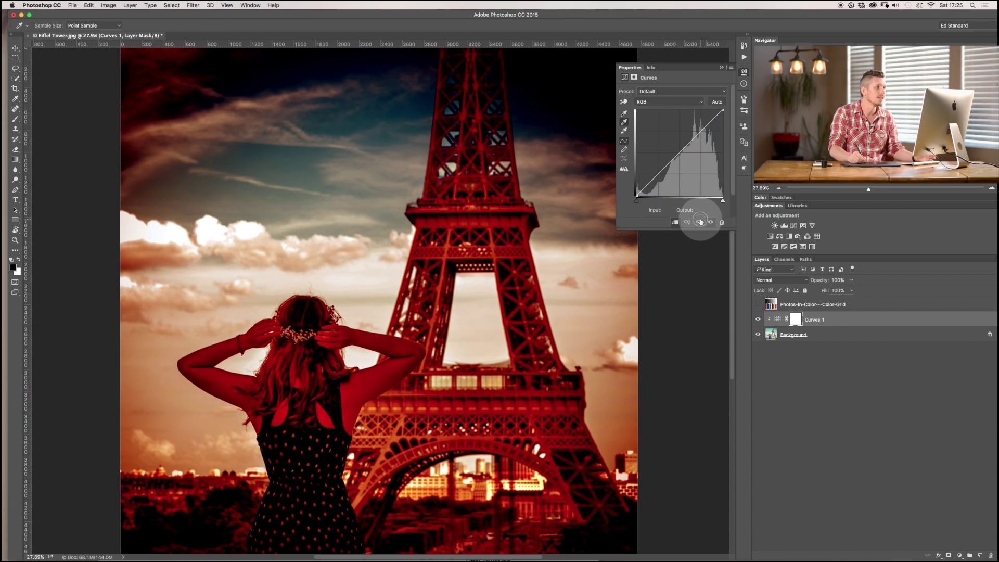
{"action": "left_click", "coordinate": [699, 223]}
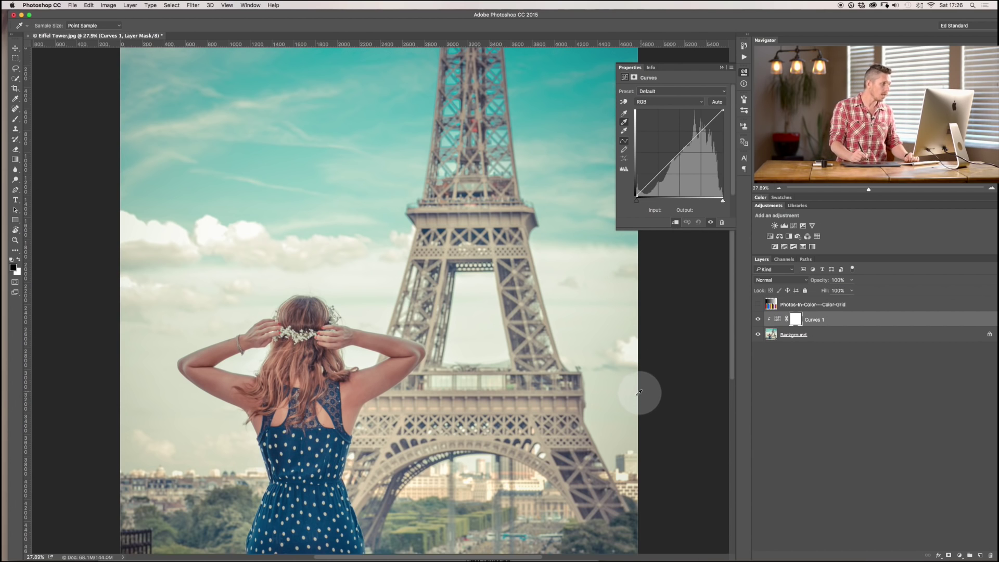
Try the on-image adjustment, raising the sky's tone at input 179 to output 199 and lowering the dress's tone at input 64 to output 55
{"action": "left_click", "coordinate": [625, 107]}
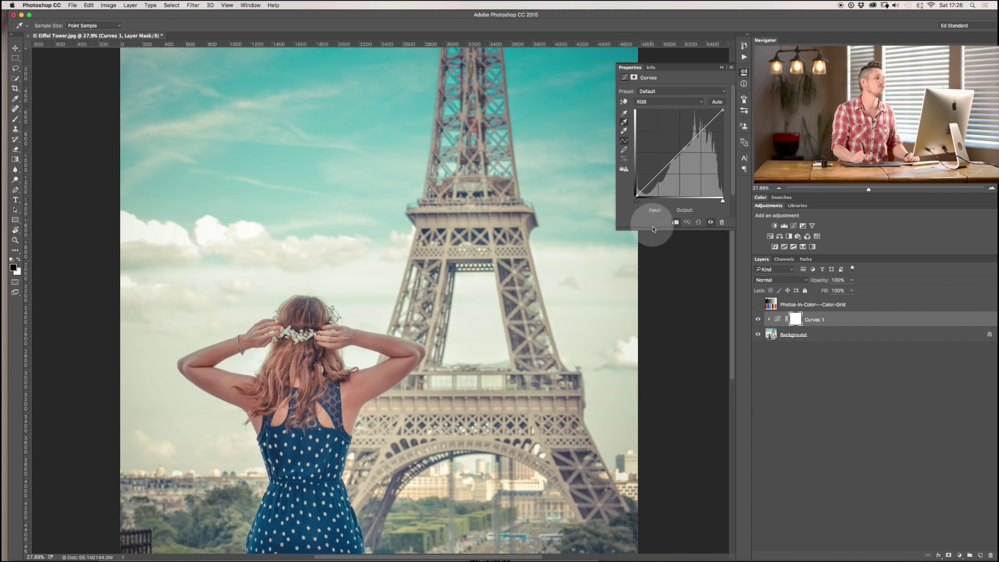
{"action": "left_click", "coordinate": [626, 101]}
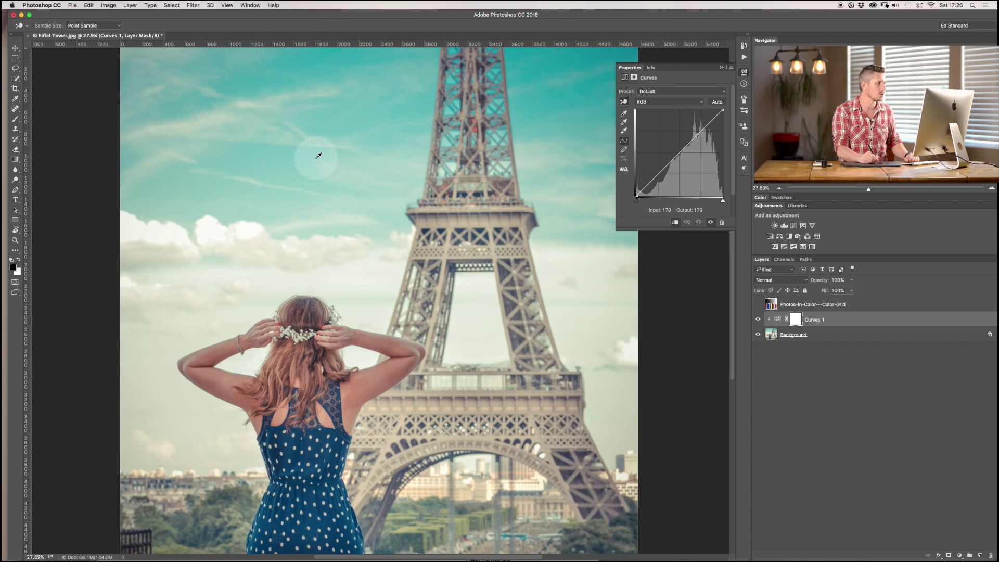
{"action": "left_click_drag", "start_coordinate": [316, 159], "coordinate": [316, 150]}
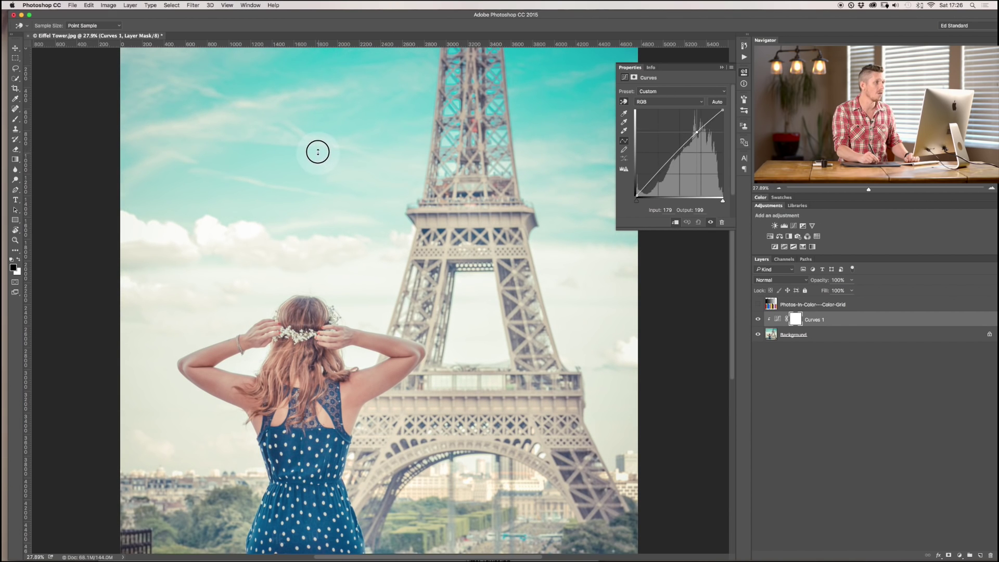
{"action": "left_click_drag", "start_coordinate": [318, 153], "coordinate": [319, 153]}
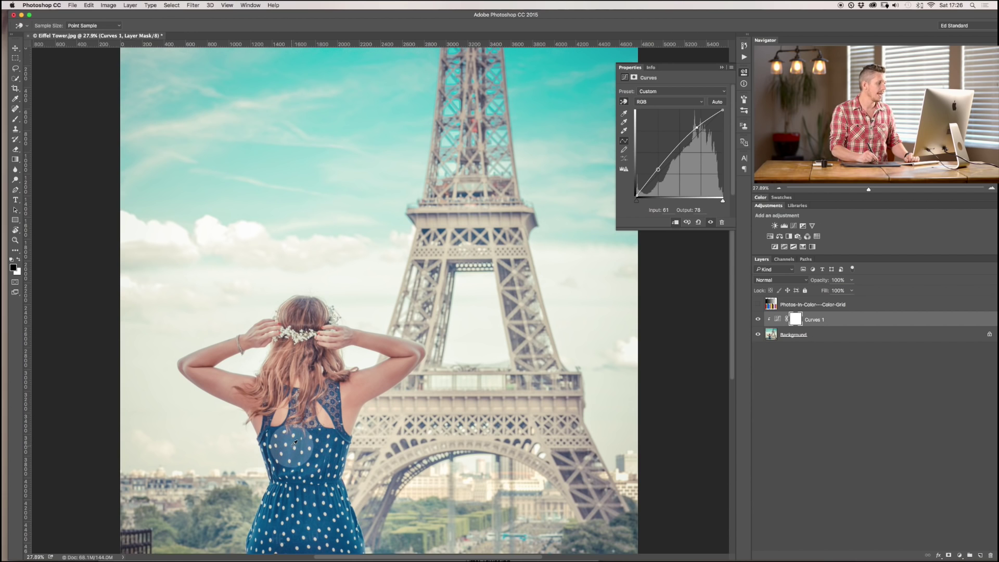
{"action": "left_click_drag", "start_coordinate": [292, 440], "coordinate": [292, 454]}
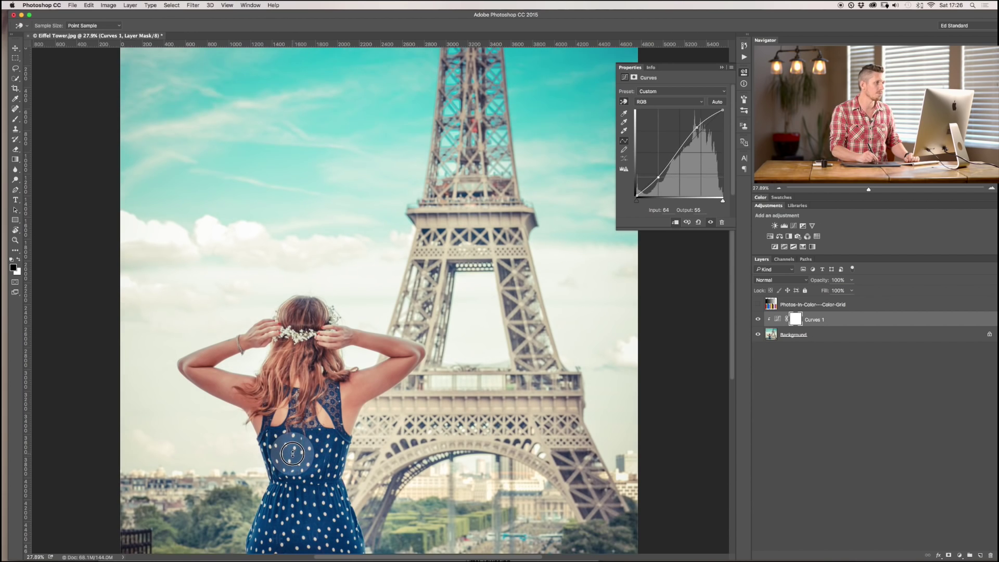
{"action": "left_click", "coordinate": [295, 493]}
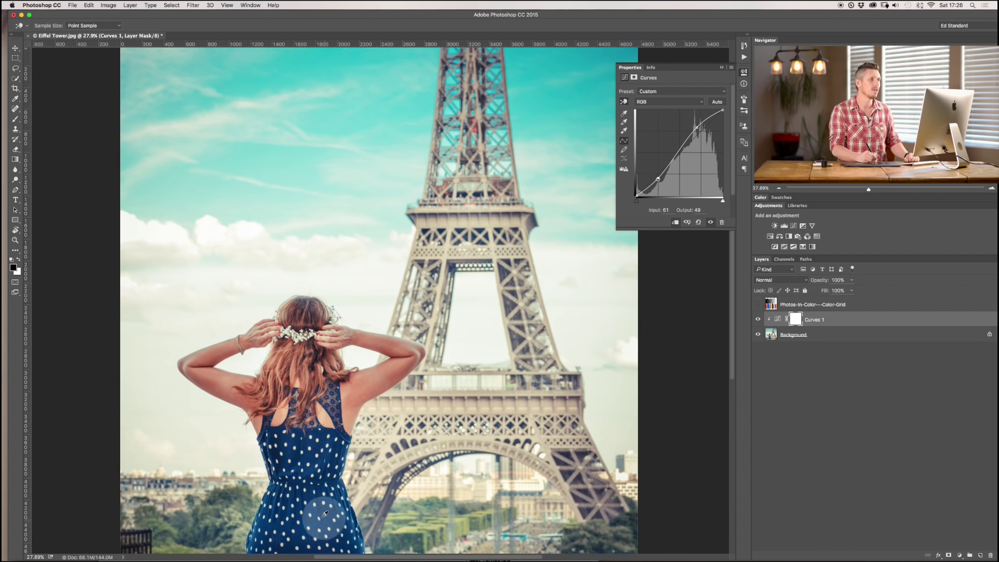
{"action": "key", "text": "super+z"}
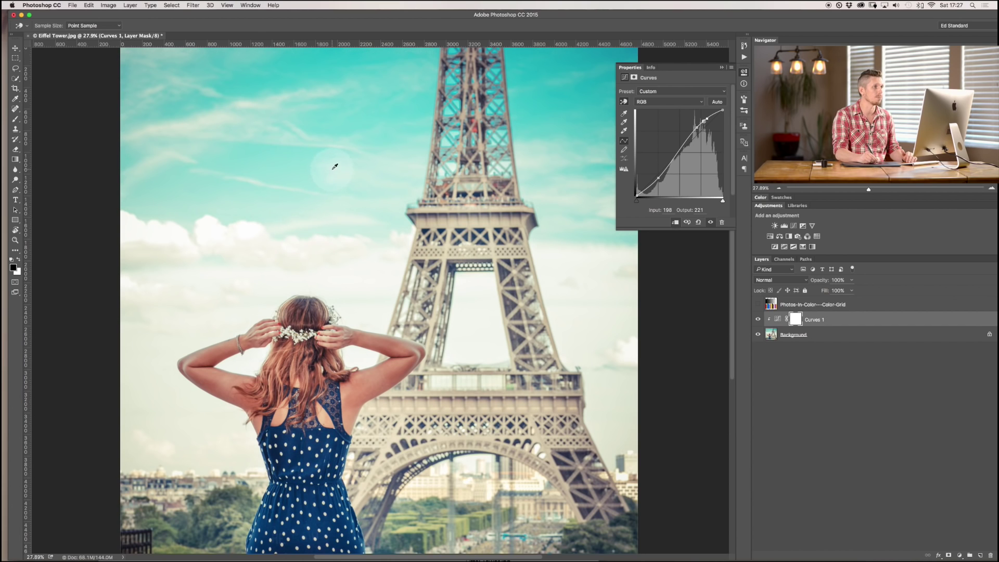
Add a midtone point from the tower and several sky and cloud points with the on-image adjustment, bending the RGB curve's highlights into waves
{"action": "left_click", "coordinate": [522, 282]}
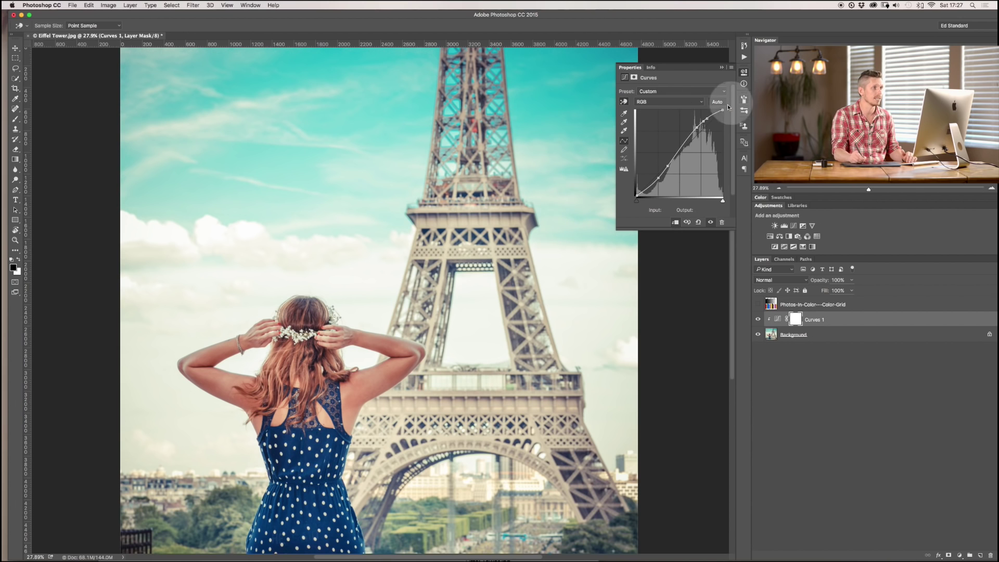
{"action": "left_click_drag", "start_coordinate": [355, 201], "coordinate": [355, 194]}
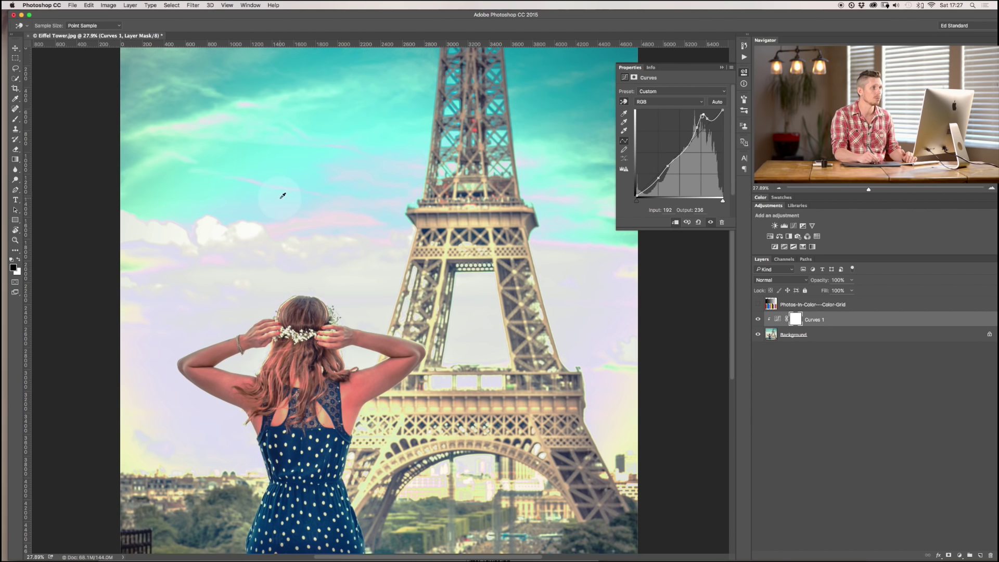
{"action": "left_click_drag", "start_coordinate": [278, 209], "coordinate": [279, 219]}
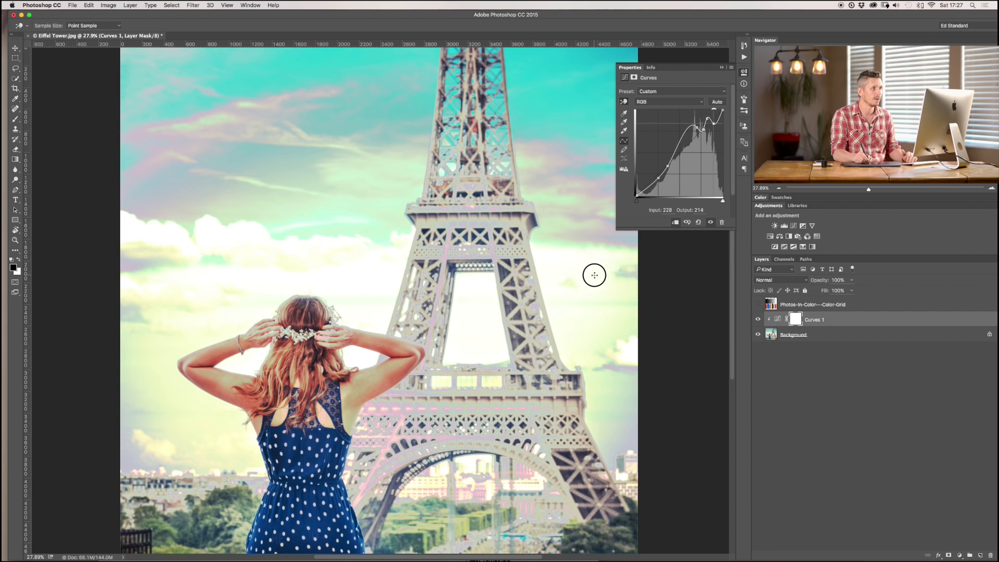
{"action": "left_click_drag", "start_coordinate": [594, 275], "coordinate": [596, 280]}
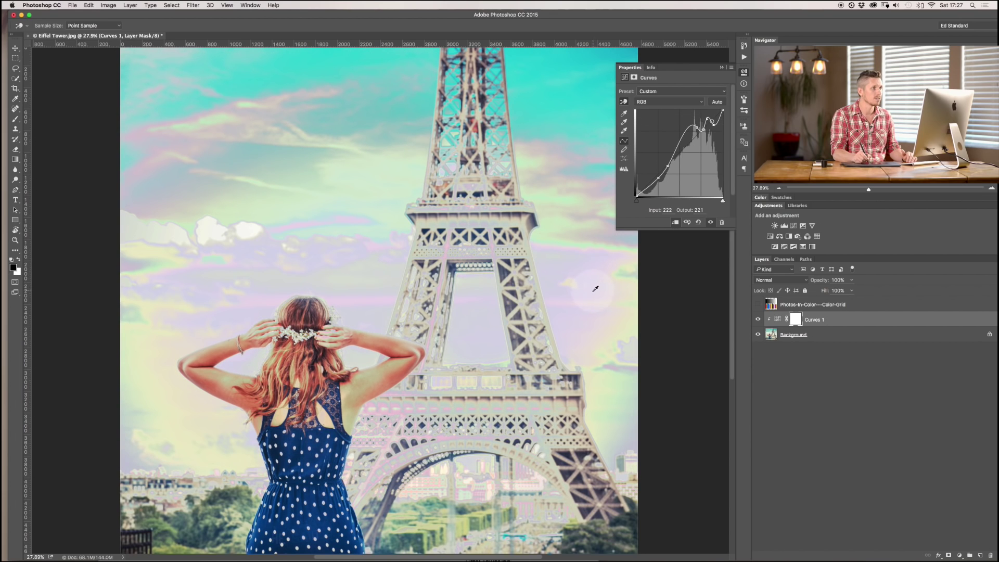
Remove the extra highlight points from the RGB curve and reset the curve to default
{"action": "left_click", "coordinate": [696, 126]}
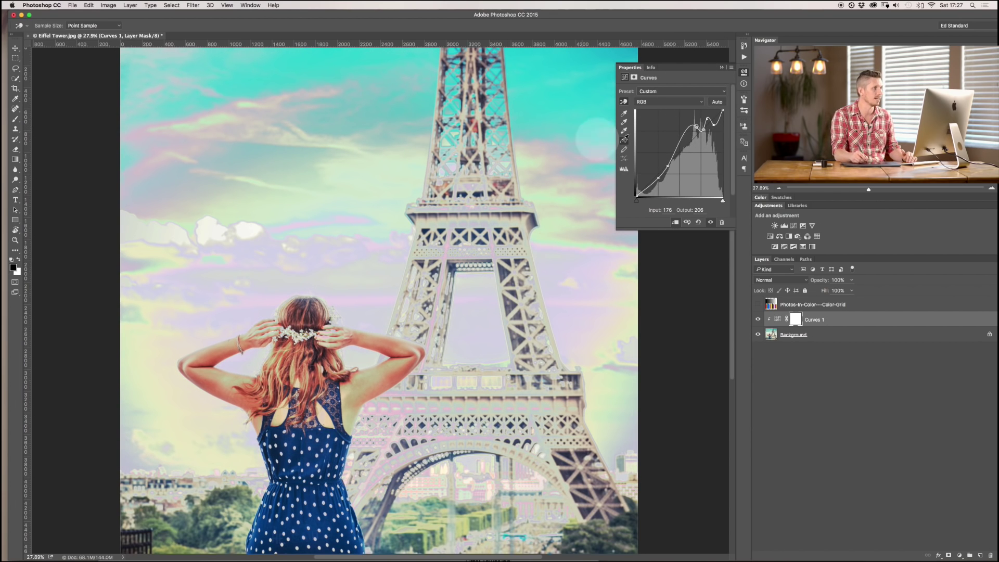
{"action": "left_click", "coordinate": [708, 119]}
{"action": "left_click_drag", "start_coordinate": [708, 119], "coordinate": [738, 134]}
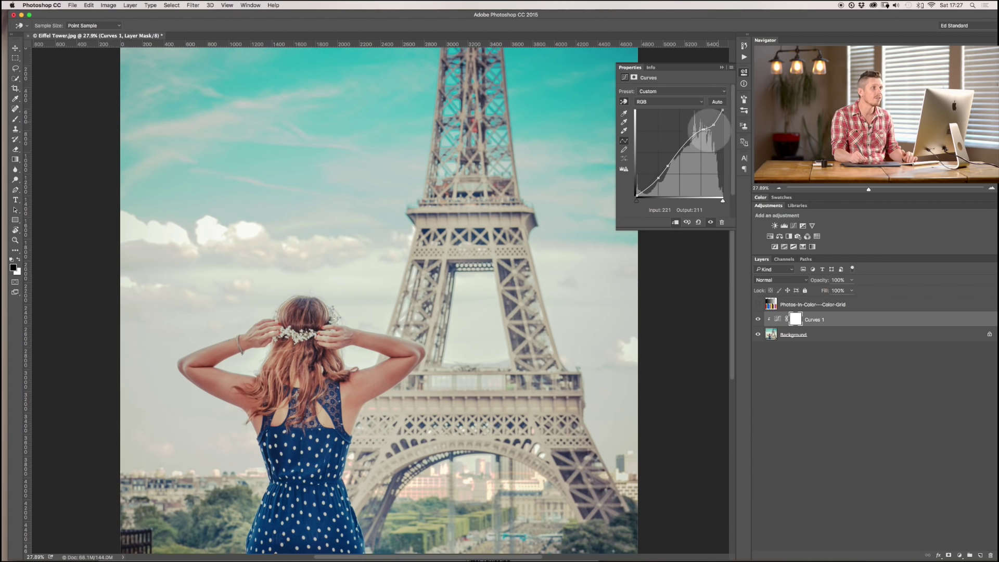
{"action": "left_click_drag", "start_coordinate": [713, 125], "coordinate": [742, 130]}
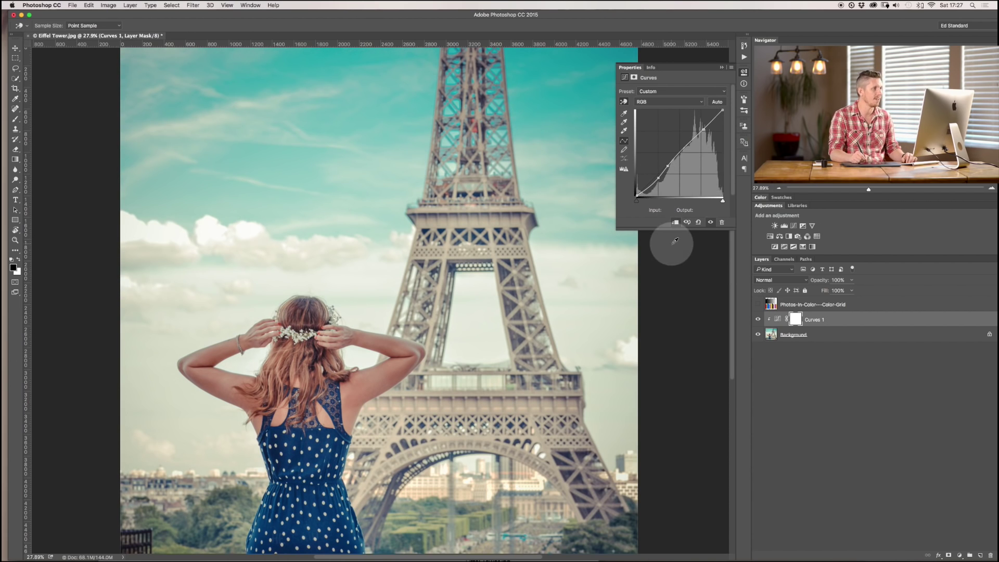
{"action": "left_click", "coordinate": [699, 222]}
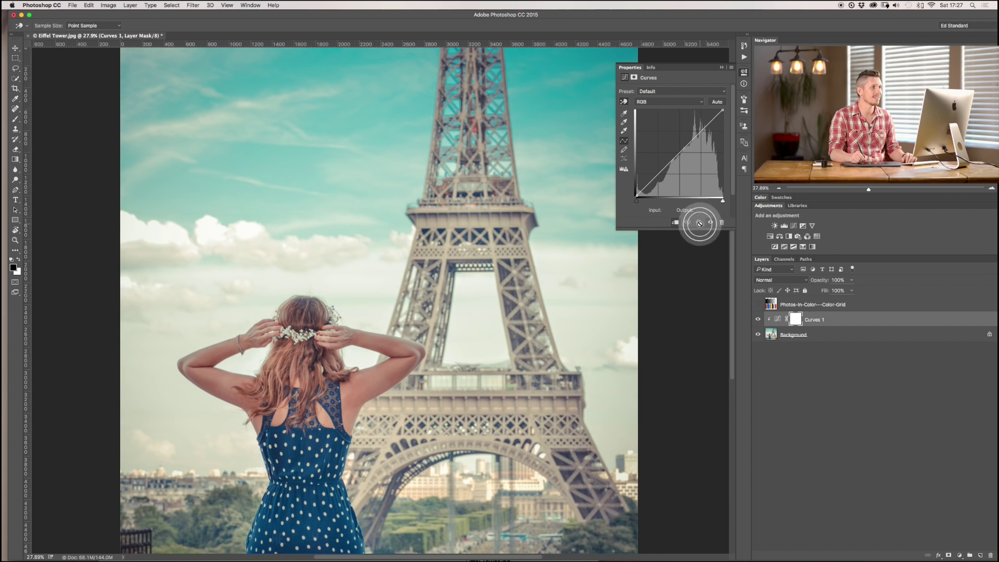
Try drawing the RGB curve freehand with the pencil, reset it to default, and return to point editing
{"action": "left_click", "coordinate": [624, 151]}
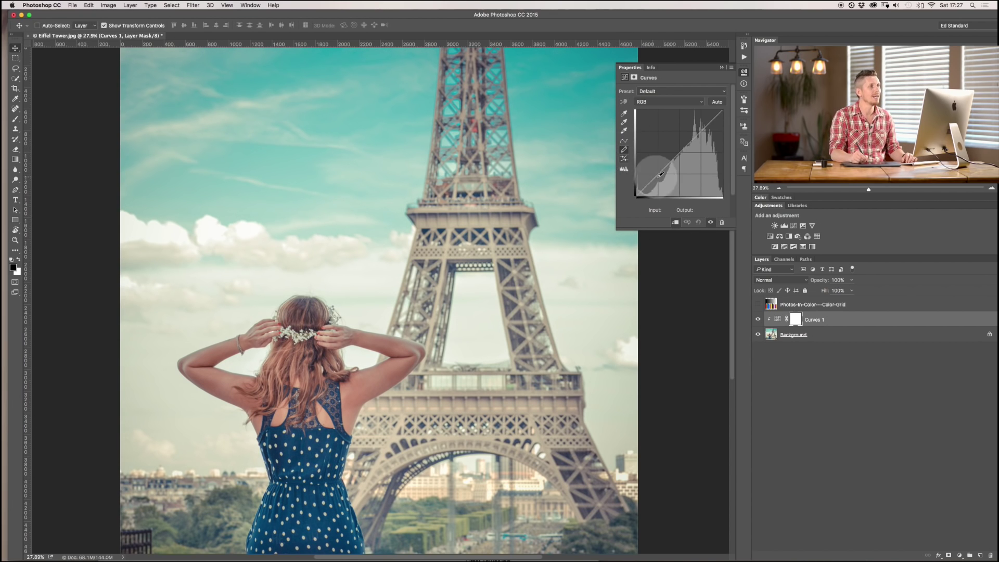
{"action": "left_click_drag", "start_coordinate": [648, 184], "coordinate": [722, 108]}
{"action": "left_click_drag", "start_coordinate": [669, 174], "coordinate": [708, 122]}
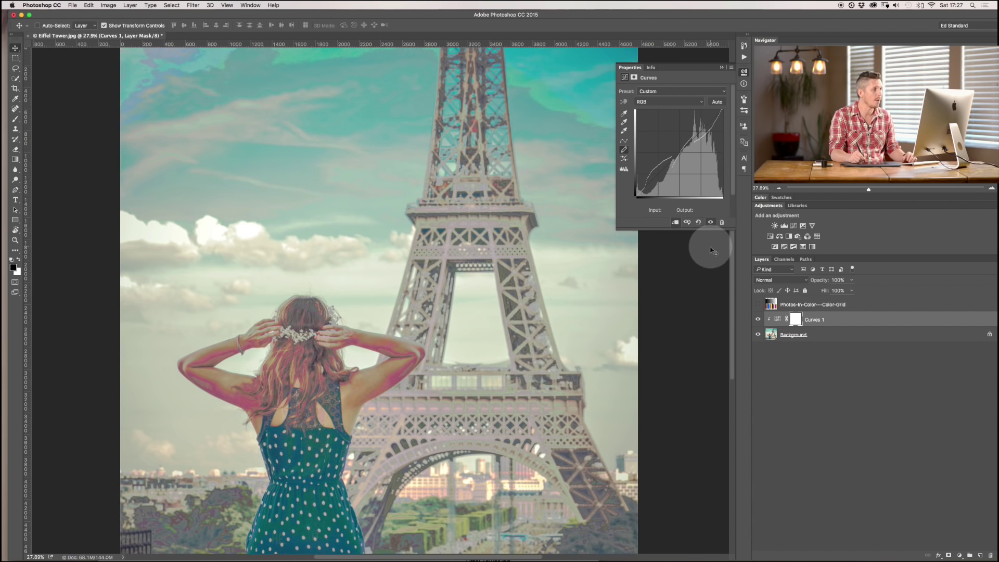
{"action": "left_click", "coordinate": [700, 223]}
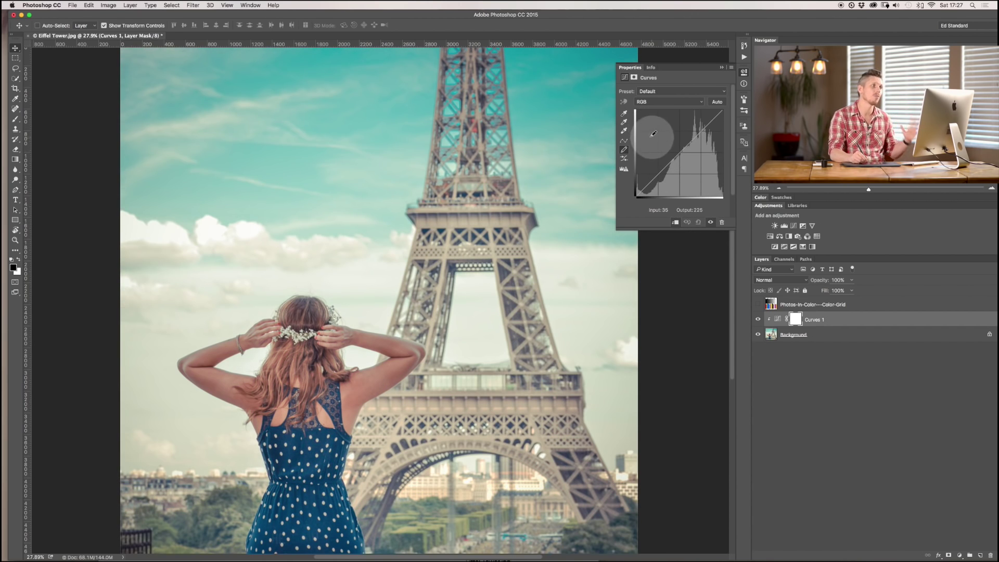
{"action": "left_click", "coordinate": [624, 142]}
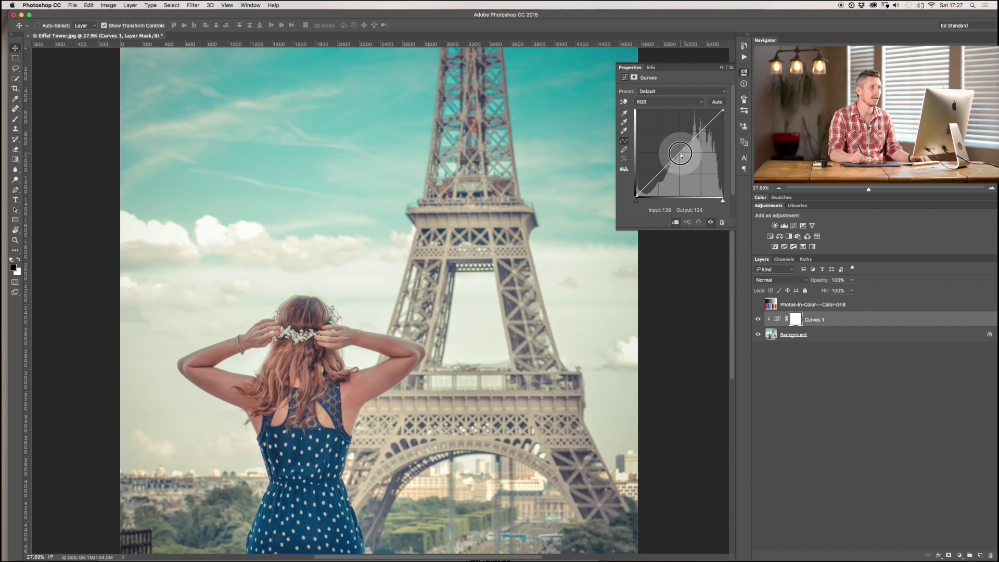
Try an S-shaped RGB curve by anchoring the midtones, lowering the shadows and raising input 181 to output 200
{"action": "left_click", "coordinate": [680, 153]}
{"action": "left_click_drag", "start_coordinate": [662, 170], "coordinate": [662, 179]}
{"action": "left_click_drag", "start_coordinate": [698, 135], "coordinate": [698, 127]}
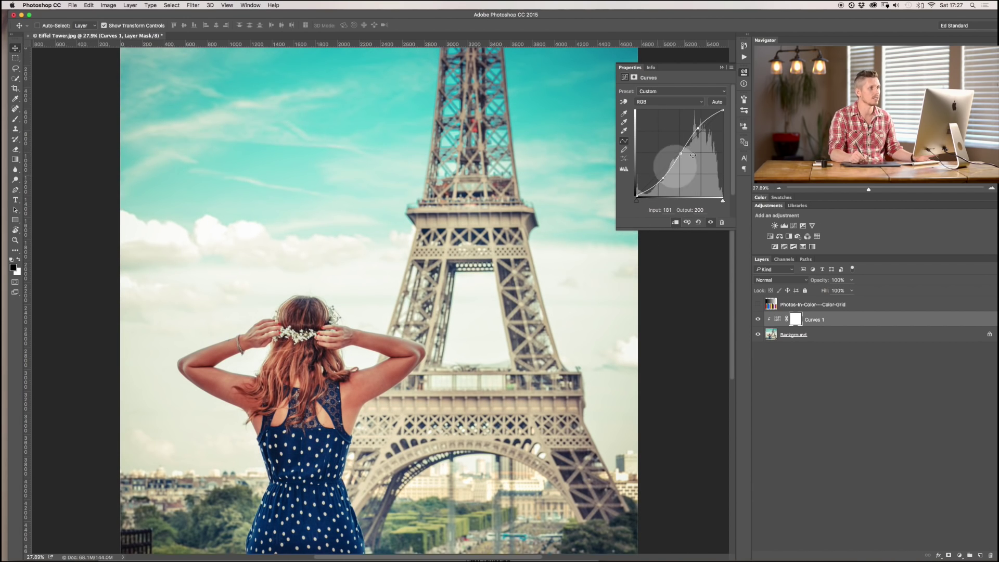
Try drawing a short freehand pencil stroke above the shadow portion of the RGB curve
{"action": "left_click", "coordinate": [624, 150]}
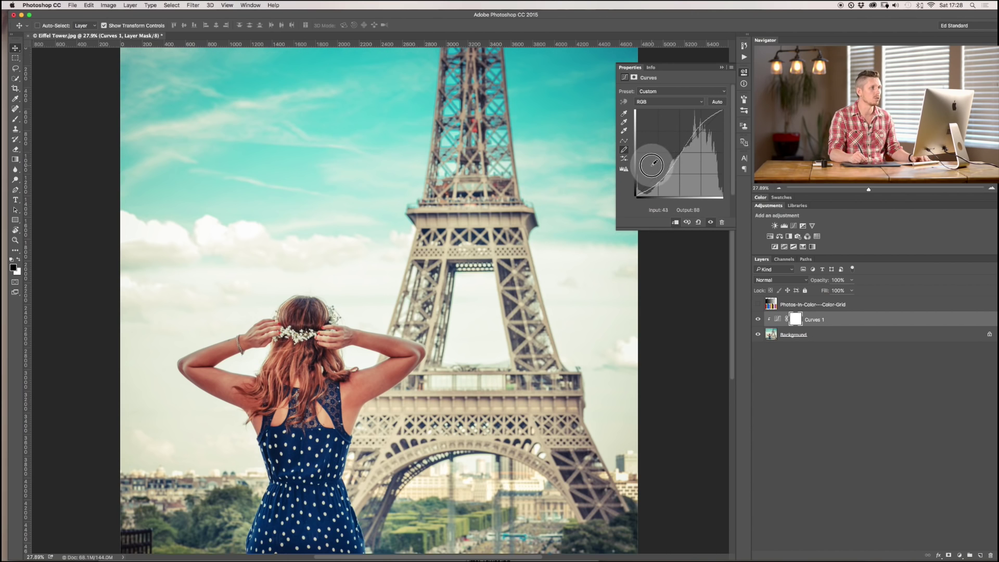
{"action": "left_click_drag", "start_coordinate": [652, 165], "coordinate": [658, 156]}
{"action": "left_click", "coordinate": [314, 472]}
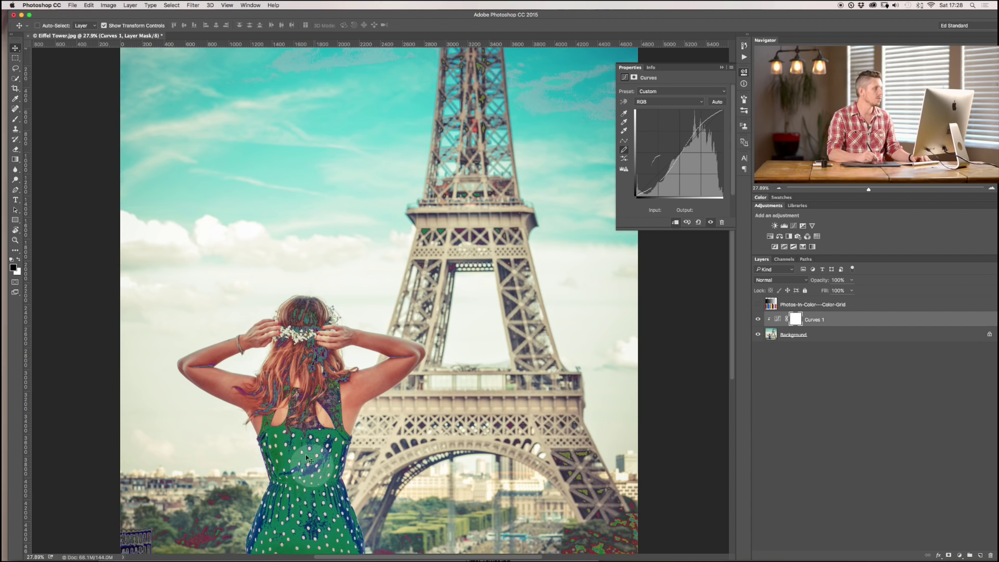
{"action": "left_click", "coordinate": [647, 155]}
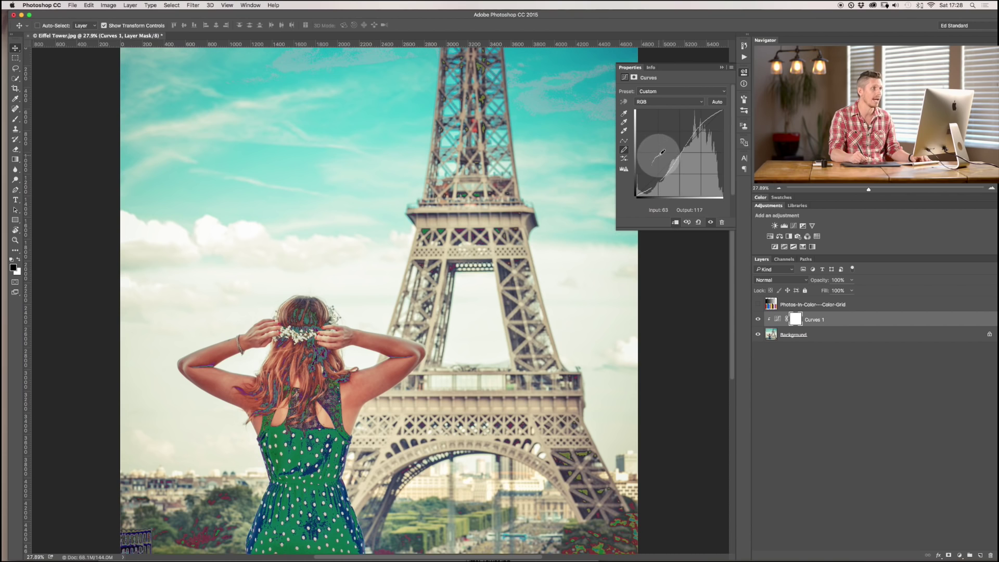
Return the RGB curve to point editing, remove the spike from its shadows and reset it to default
{"action": "left_click", "coordinate": [624, 141]}
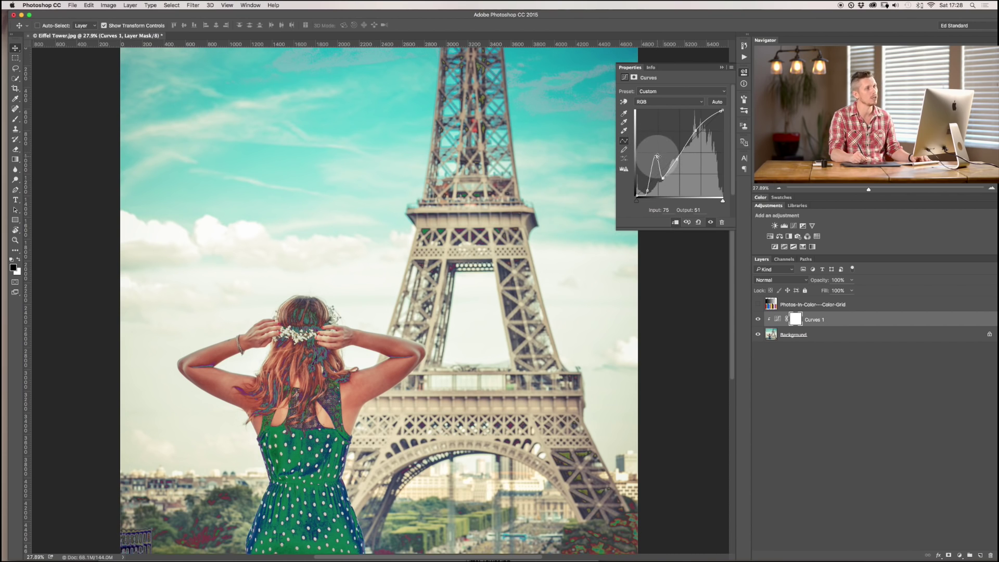
{"action": "left_click_drag", "start_coordinate": [656, 184], "coordinate": [657, 188]}
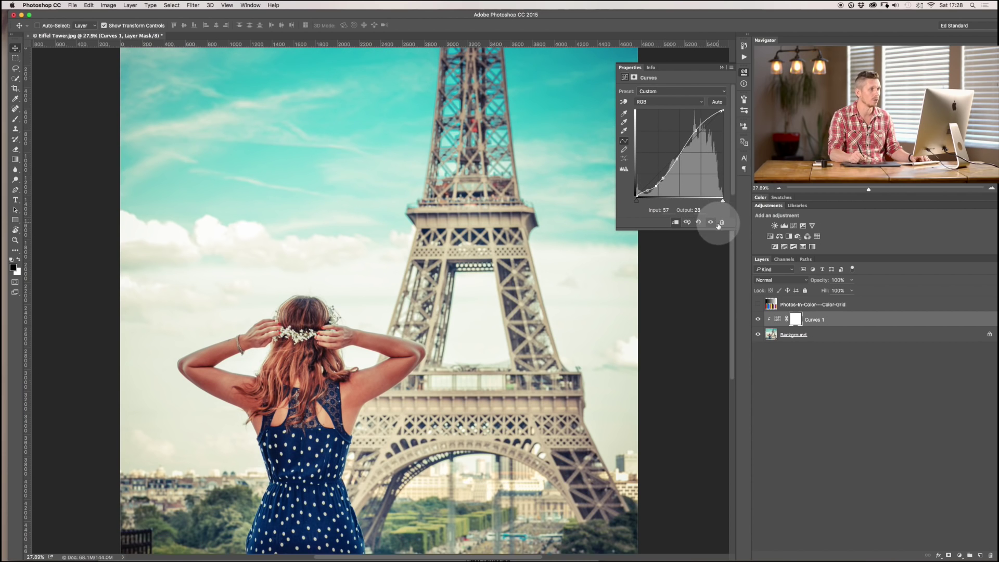
{"action": "left_click", "coordinate": [699, 223]}
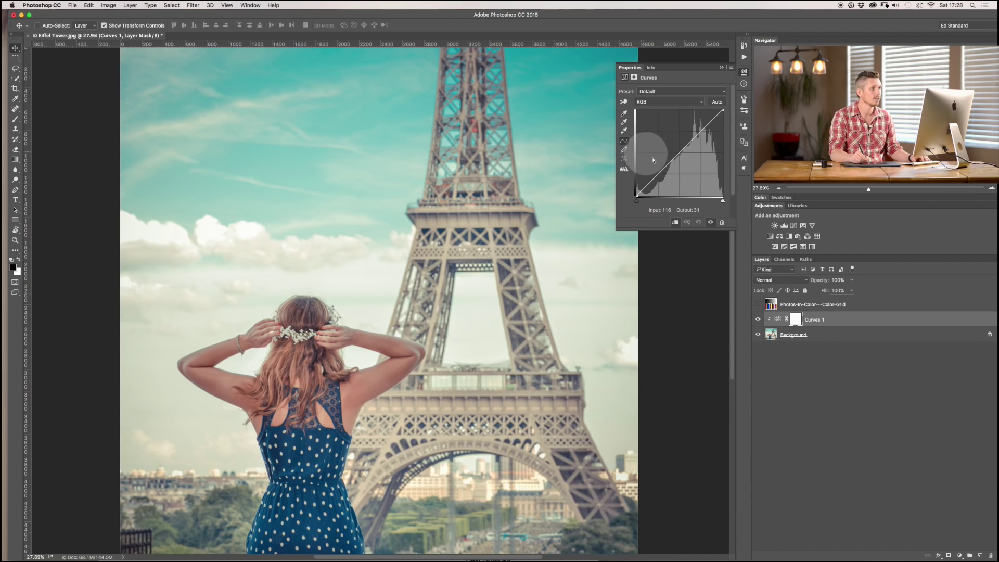
Try bending the RGB curve steeply with points and drawing freehand pencil strokes through its highlights, midtones and shadows
{"action": "mouse_move", "coordinate": [664, 167]}
{"action": "left_mouse_down"}
{"action": "mouse_move", "coordinate": [670, 181]}
{"action": "mouse_move", "coordinate": [685, 135]}
{"action": "mouse_move", "coordinate": [708, 130]}
{"action": "left_mouse_up"}
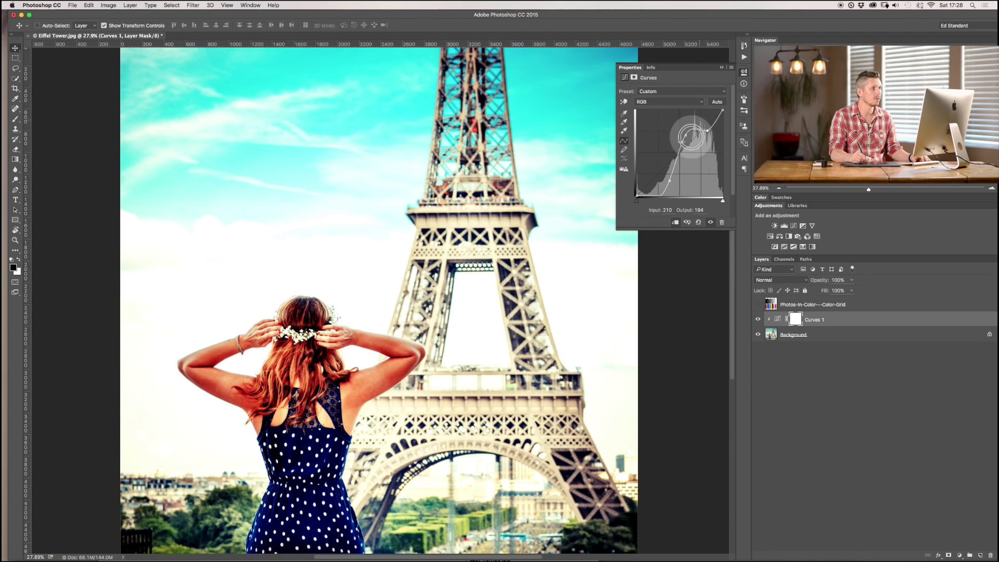
{"action": "left_click", "coordinate": [624, 150]}
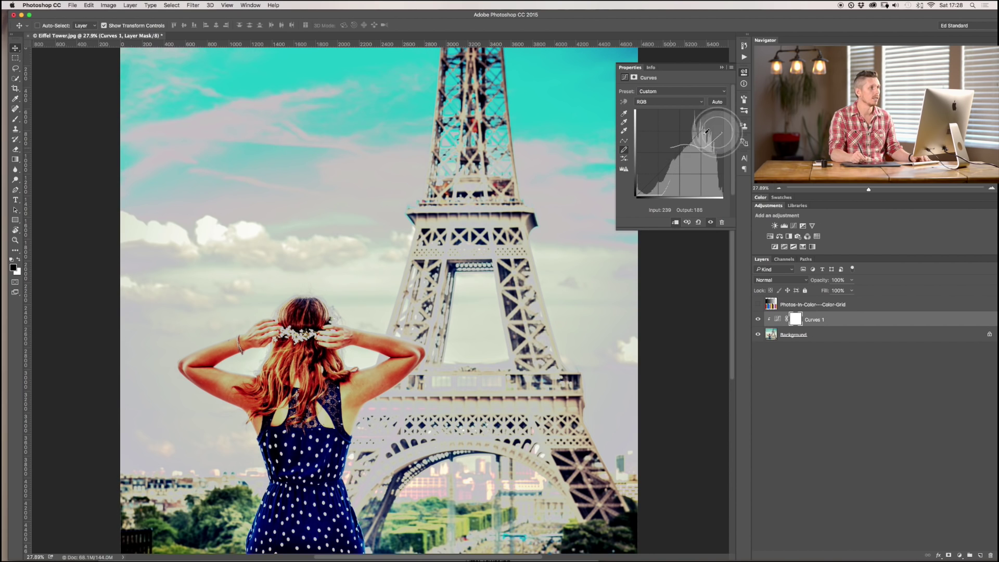
{"action": "left_click_drag", "start_coordinate": [670, 149], "coordinate": [690, 147]}
{"action": "left_click_drag", "start_coordinate": [655, 178], "coordinate": [637, 196]}
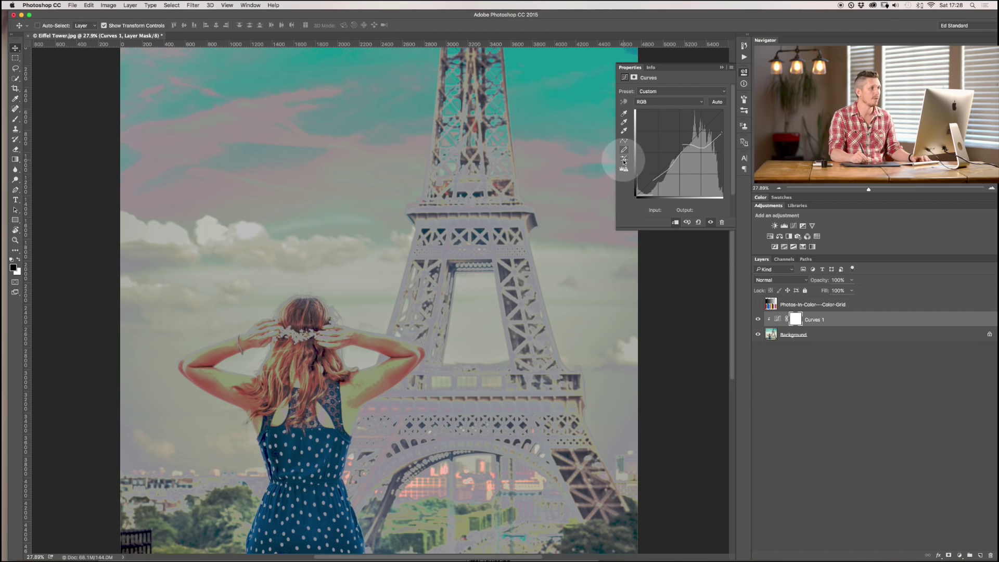
Smooth the freehand RGB curve and reset the adjustment to default
{"action": "left_click", "coordinate": [623, 160]}
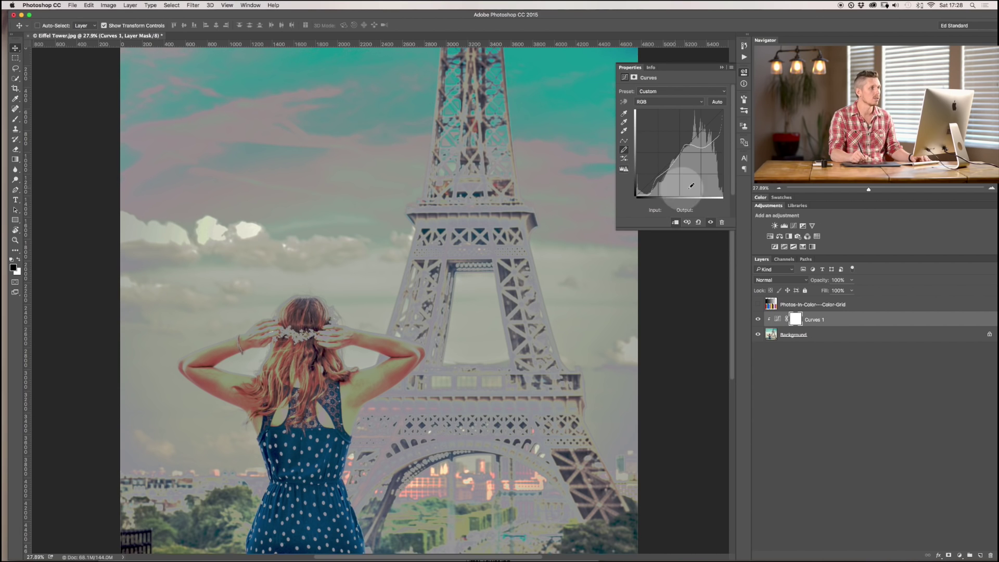
{"action": "left_click", "coordinate": [687, 222]}
{"action": "left_click", "coordinate": [701, 221]}
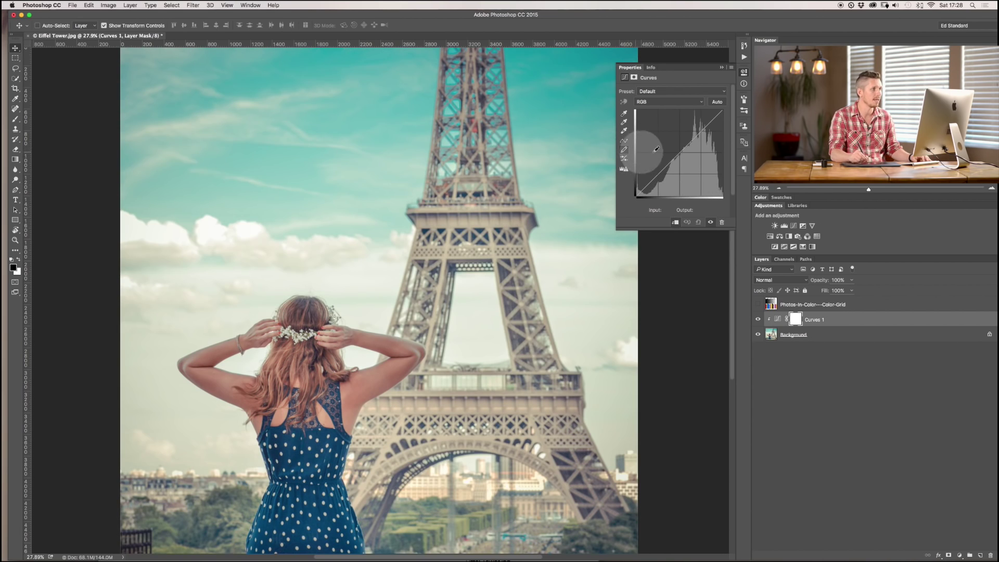
Try drawing and smoothing a freehand RGB curve, then convert it to points and set input 103 to output 113
{"action": "mouse_move", "coordinate": [642, 193]}
{"action": "left_mouse_down"}
{"action": "mouse_move", "coordinate": [691, 125]}
{"action": "mouse_move", "coordinate": [727, 104]}
{"action": "left_mouse_up"}
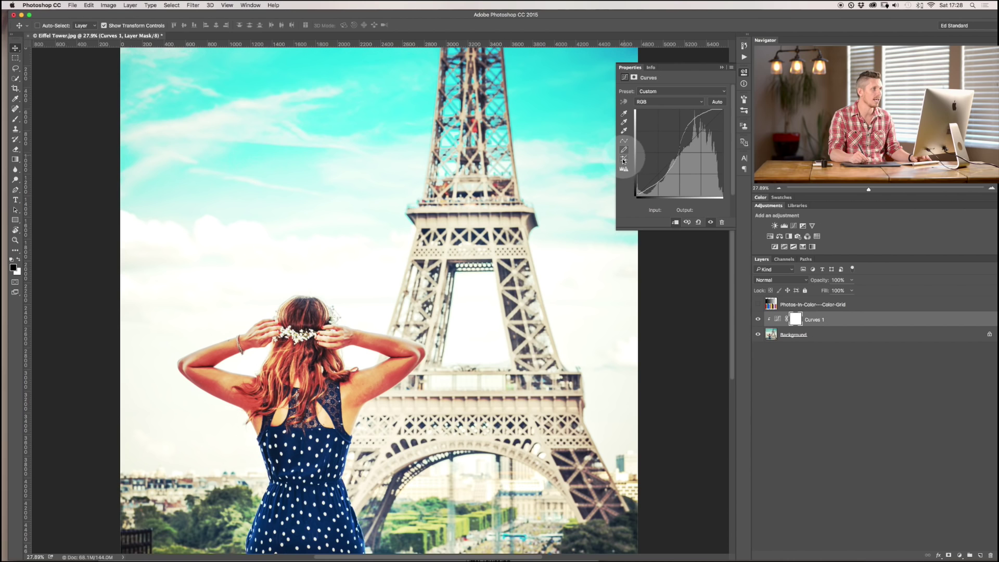
{"action": "mouse_move", "coordinate": [720, 111]}
{"action": "left_mouse_down"}
{"action": "mouse_move", "coordinate": [699, 108]}
{"action": "mouse_move", "coordinate": [659, 174]}
{"action": "mouse_move", "coordinate": [718, 112]}
{"action": "left_mouse_up"}
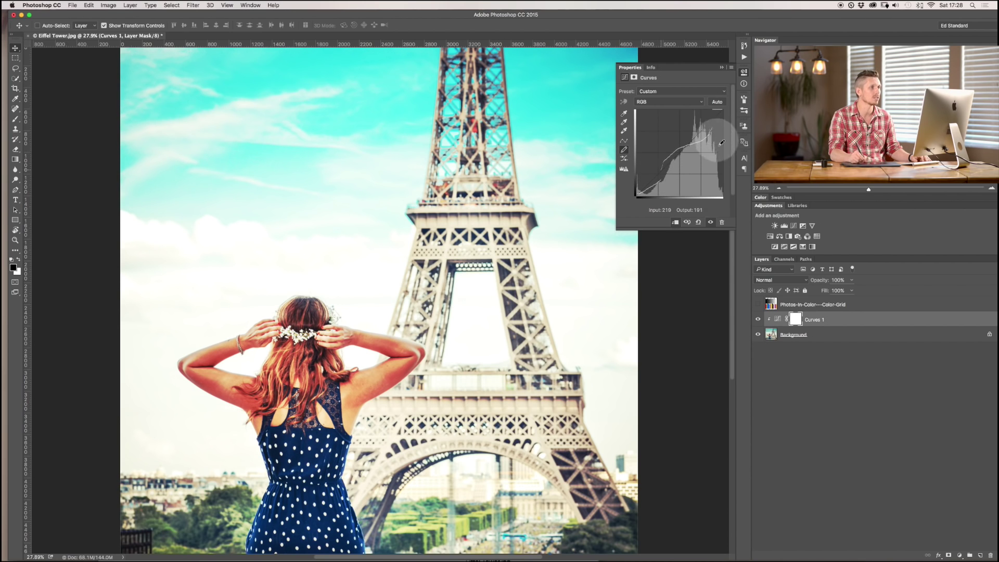
{"action": "left_click", "coordinate": [624, 159]}
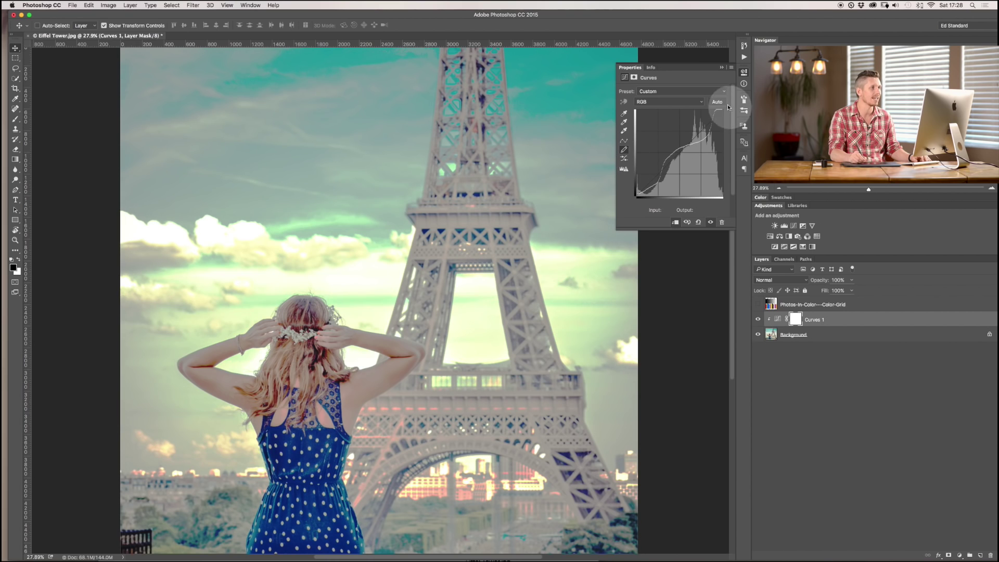
{"action": "left_click", "coordinate": [624, 141]}
{"action": "left_click_drag", "start_coordinate": [693, 144], "coordinate": [672, 158]}
Recalculate a more accurate histogram for the Curves adjustment and reset the RGB curve to default
{"action": "left_click", "coordinate": [627, 168]}
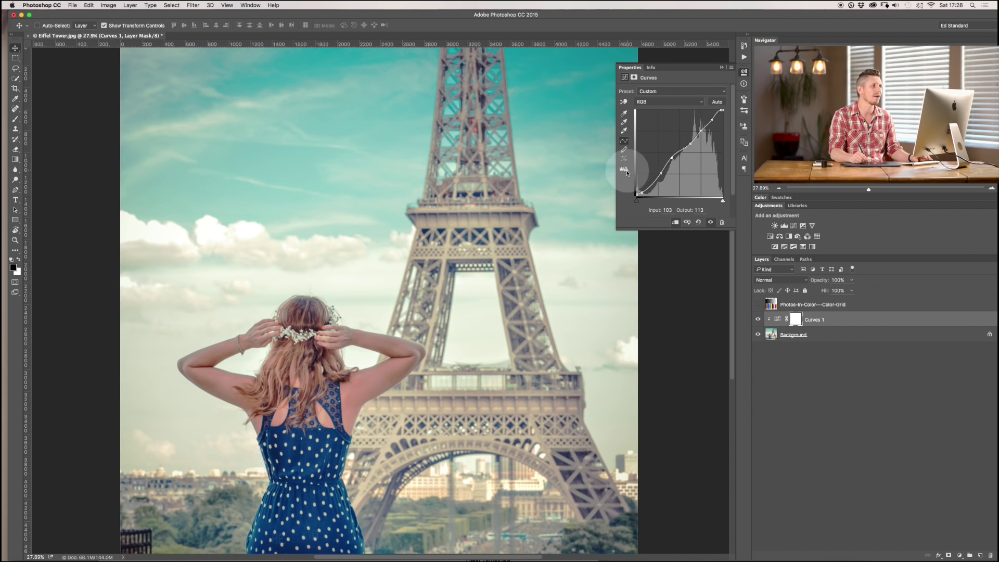
{"action": "left_click", "coordinate": [687, 220]}
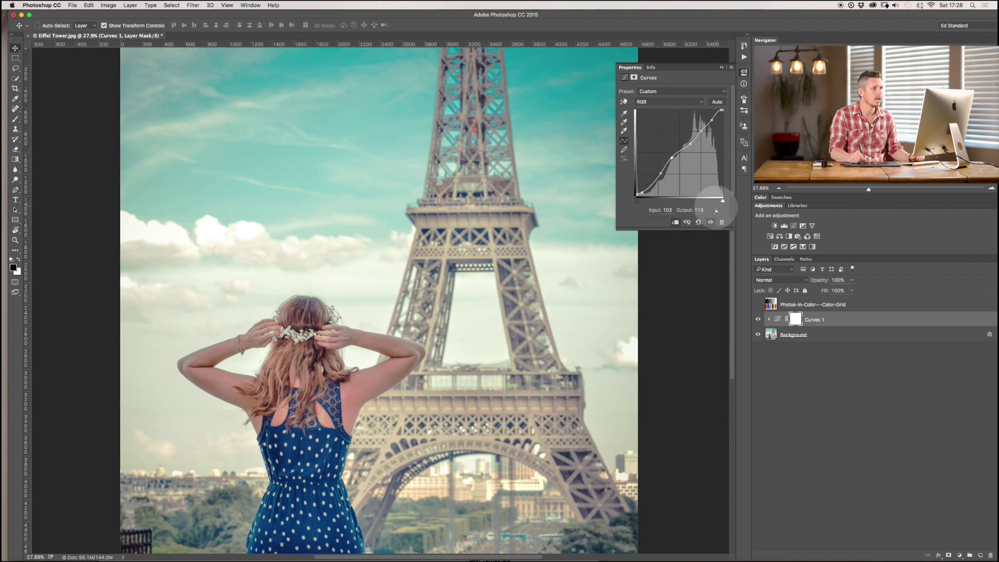
{"action": "left_click", "coordinate": [699, 222]}
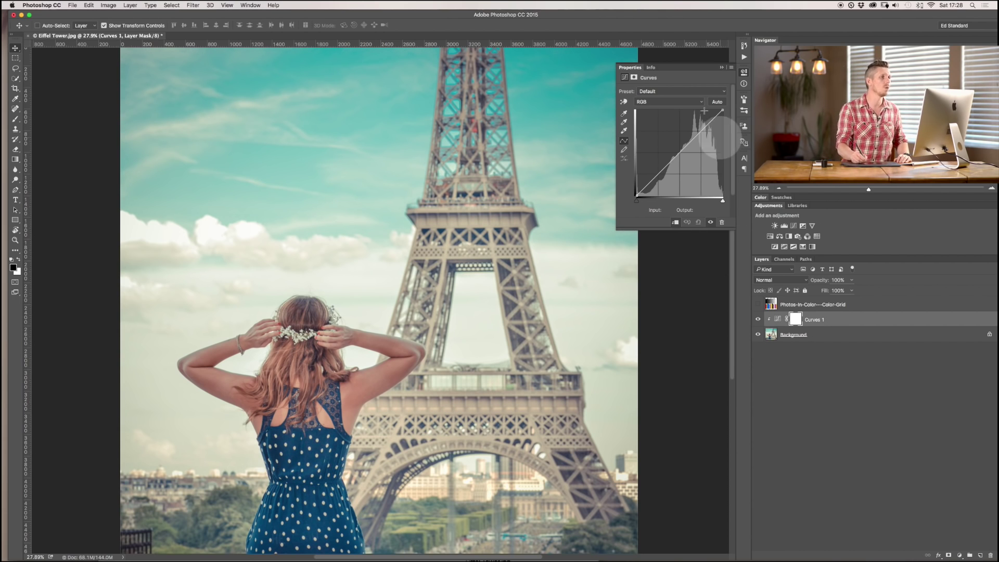
Try the Lighter, Medium Contrast and Negative curve presets on the photo, and reset the adjustment to default
{"action": "left_click", "coordinate": [707, 89]}
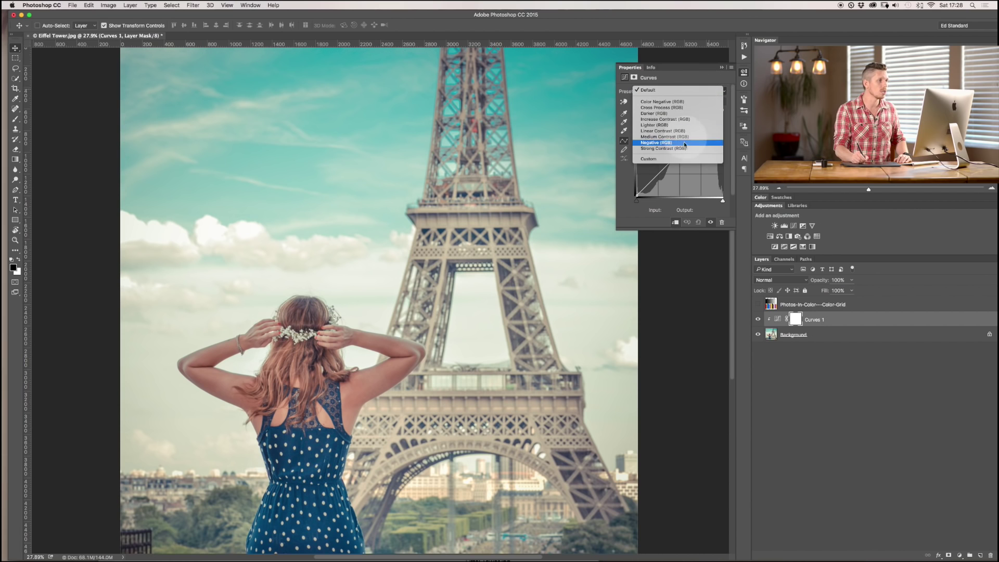
{"action": "left_click", "coordinate": [679, 129]}
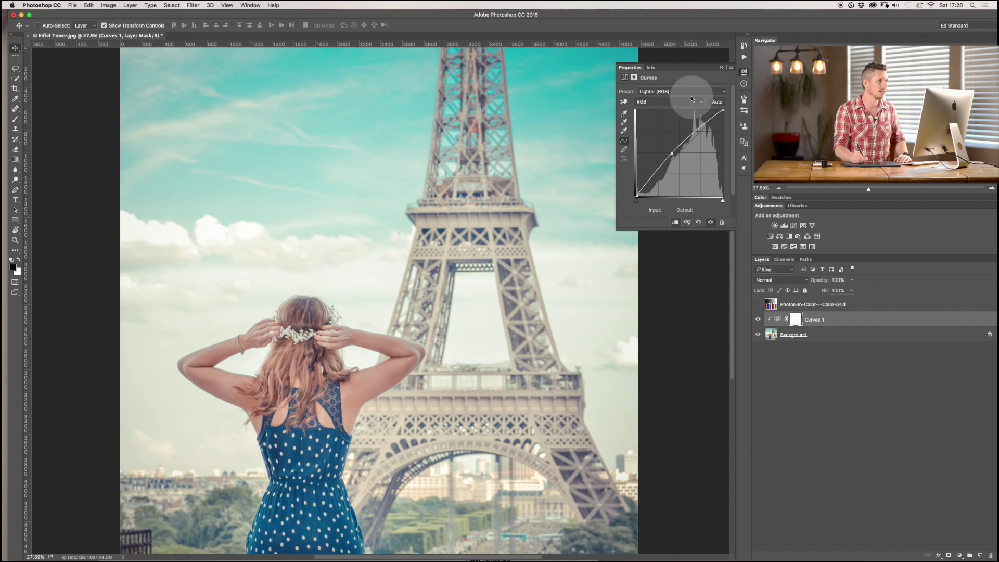
{"action": "left_click", "coordinate": [689, 91]}
{"action": "left_click", "coordinate": [690, 101]}
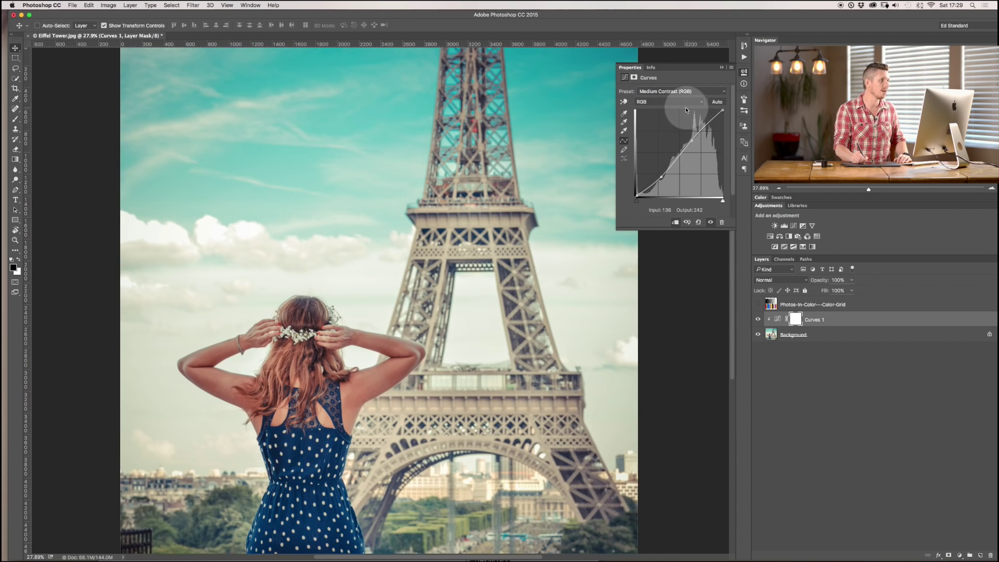
{"action": "left_click", "coordinate": [684, 91]}
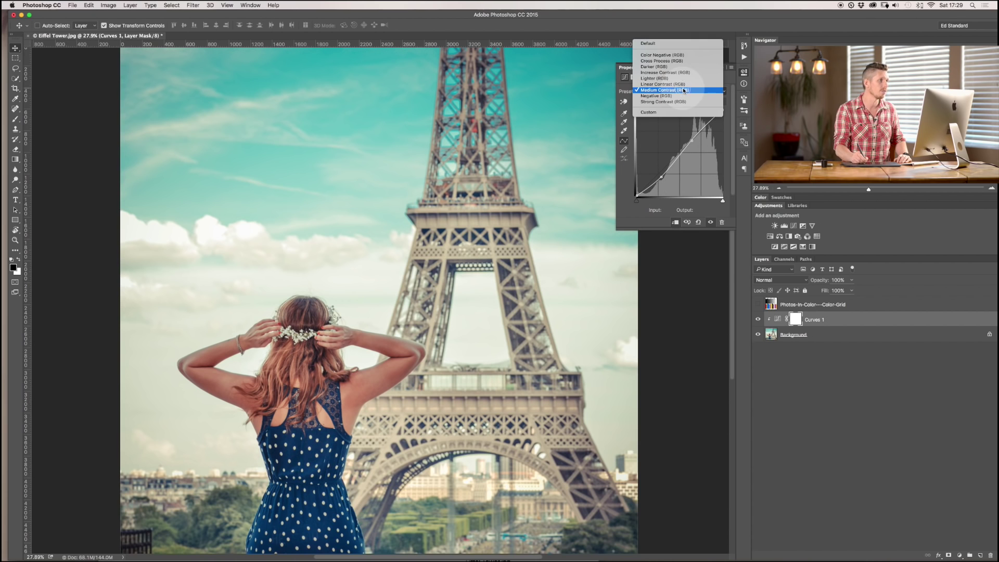
{"action": "left_click", "coordinate": [680, 95]}
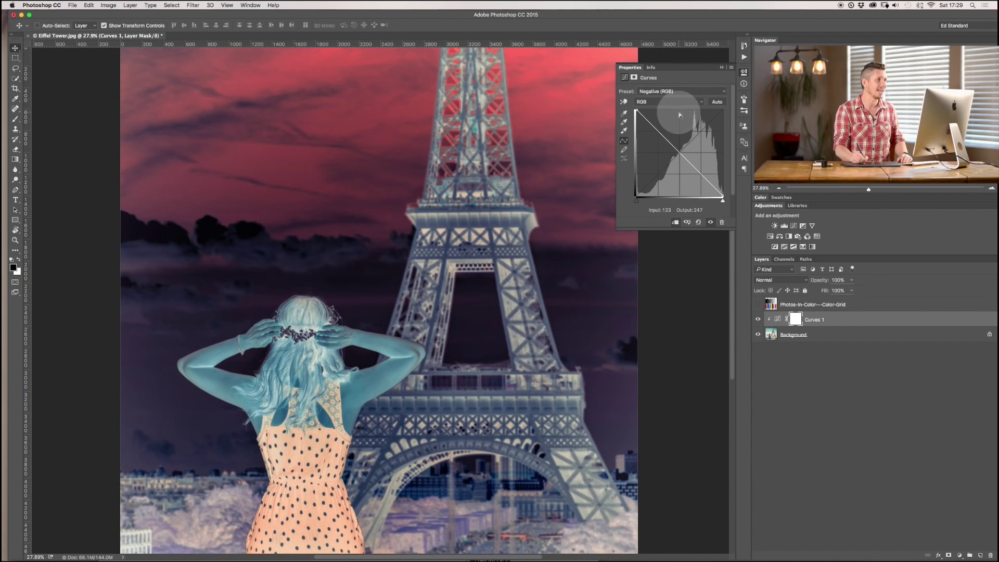
{"action": "left_click", "coordinate": [701, 222]}
Try the automatic curve correction and raise its shadow point at input 76 to output 68
{"action": "left_click", "coordinate": [717, 101]}
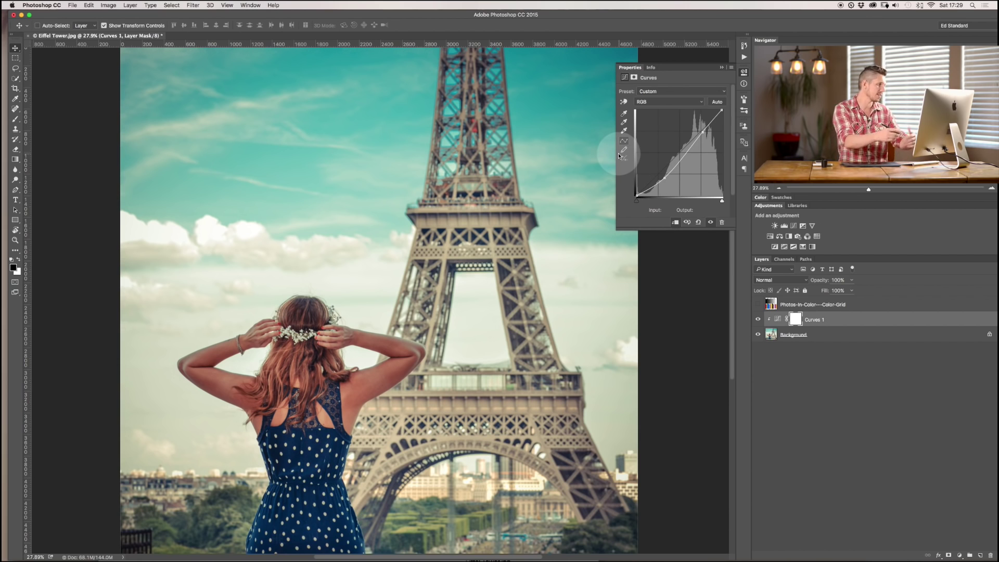
{"action": "left_click_drag", "start_coordinate": [664, 178], "coordinate": [664, 172]}
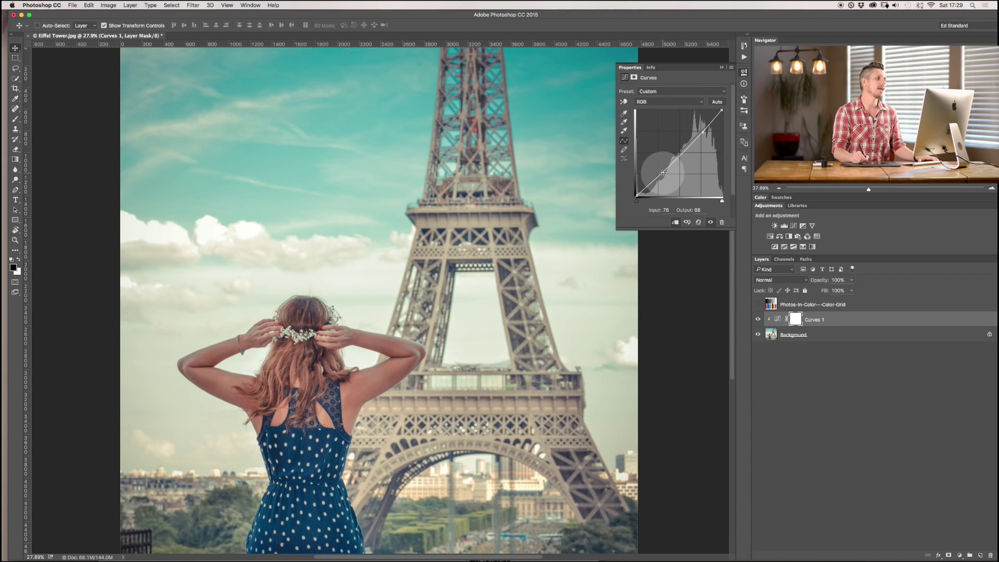
Try brightening the sky with the on-image adjustment, raising input 181 to output 197, and reset the curve to default
{"action": "left_click", "coordinate": [624, 101]}
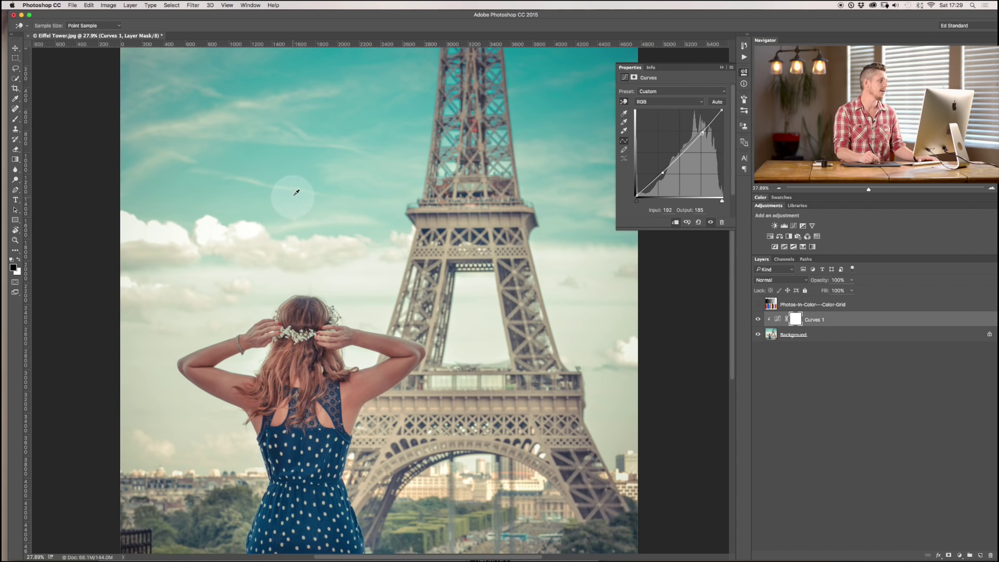
{"action": "left_click_drag", "start_coordinate": [285, 194], "coordinate": [291, 166]}
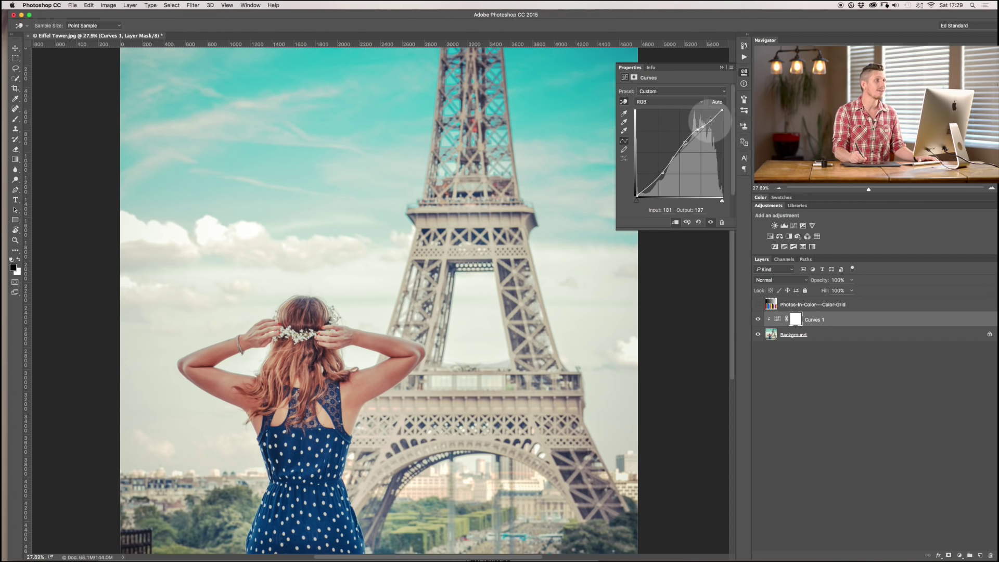
{"action": "left_click", "coordinate": [698, 222]}
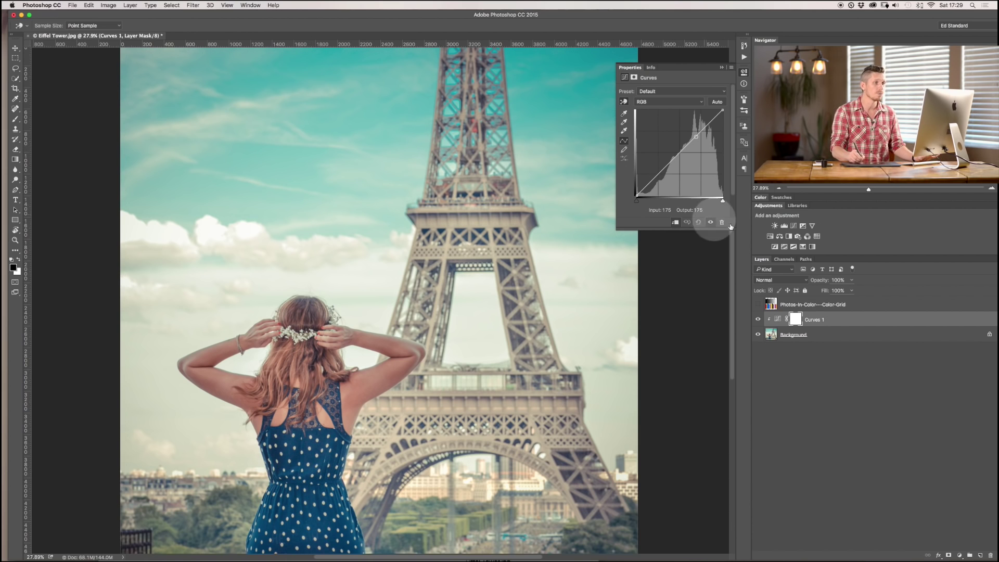
Try a Black & White adjustment layer above Curves 1 with the on-image adjustment active on the curve, and delete that layer
{"action": "left_click", "coordinate": [789, 237]}
{"action": "key", "text": "v"}
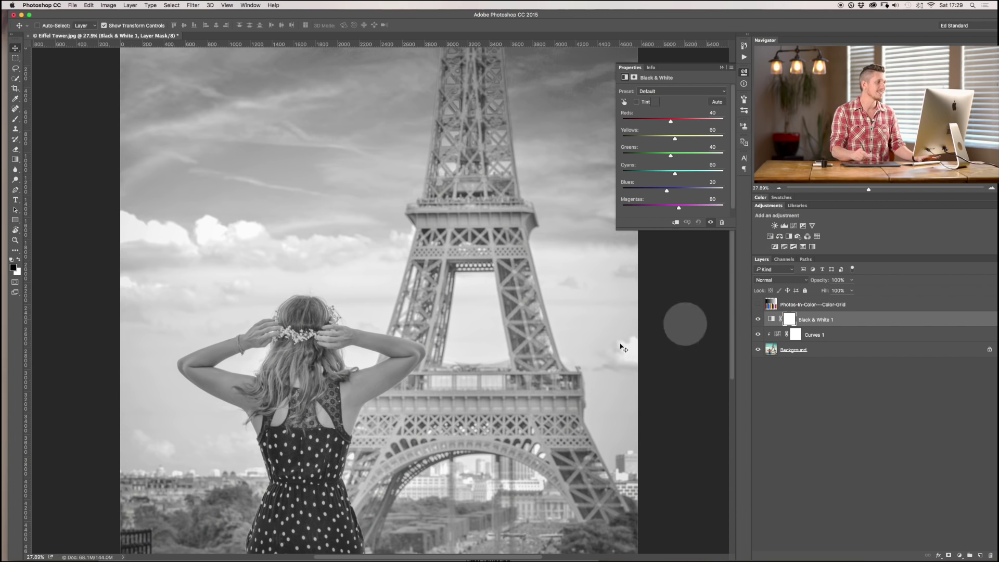
{"action": "double_click", "coordinate": [838, 335]}
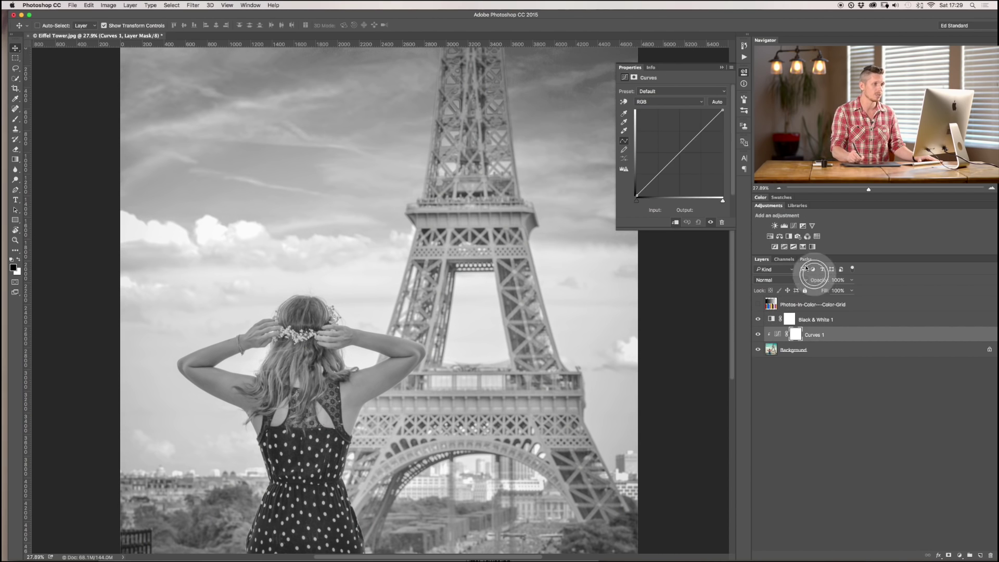
{"action": "left_click", "coordinate": [459, 352]}
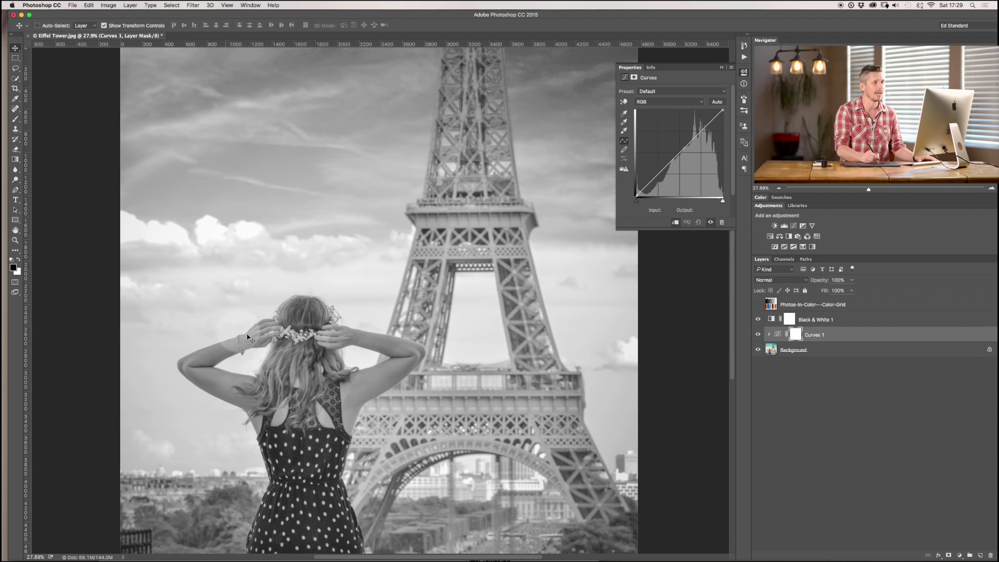
{"action": "left_click", "coordinate": [627, 104]}
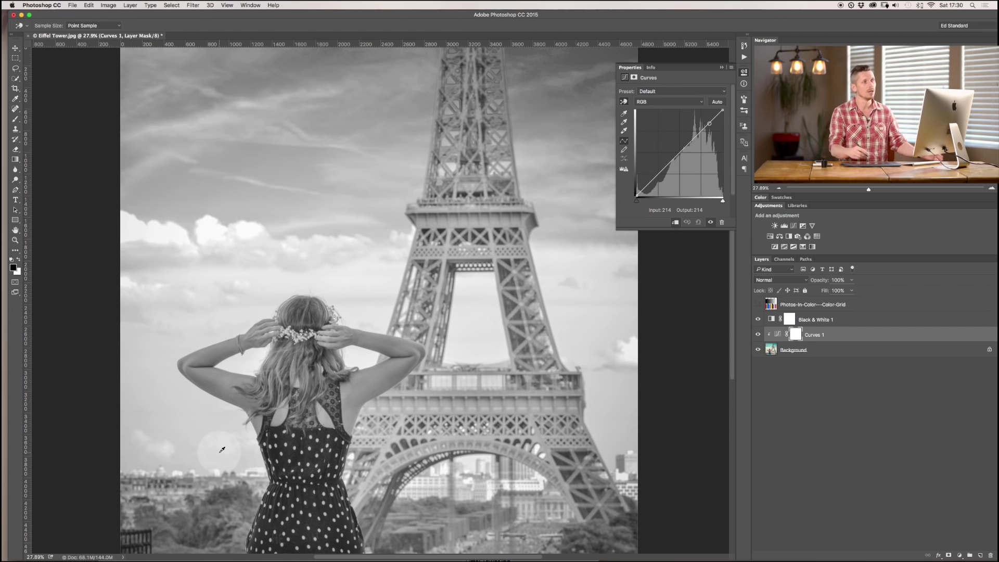
{"action": "left_click", "coordinate": [865, 319]}
{"action": "key", "text": "BackSpace"}
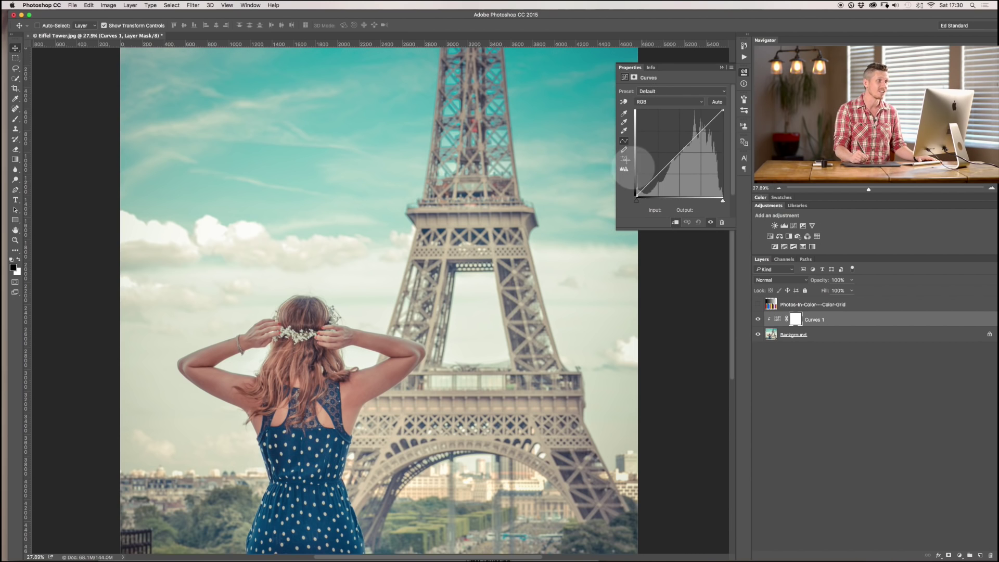
Try raising the Red channel's black point to output 51 and lowering Blue at input 98 to output 60, and reset the curve
{"action": "left_click", "coordinate": [646, 102]}
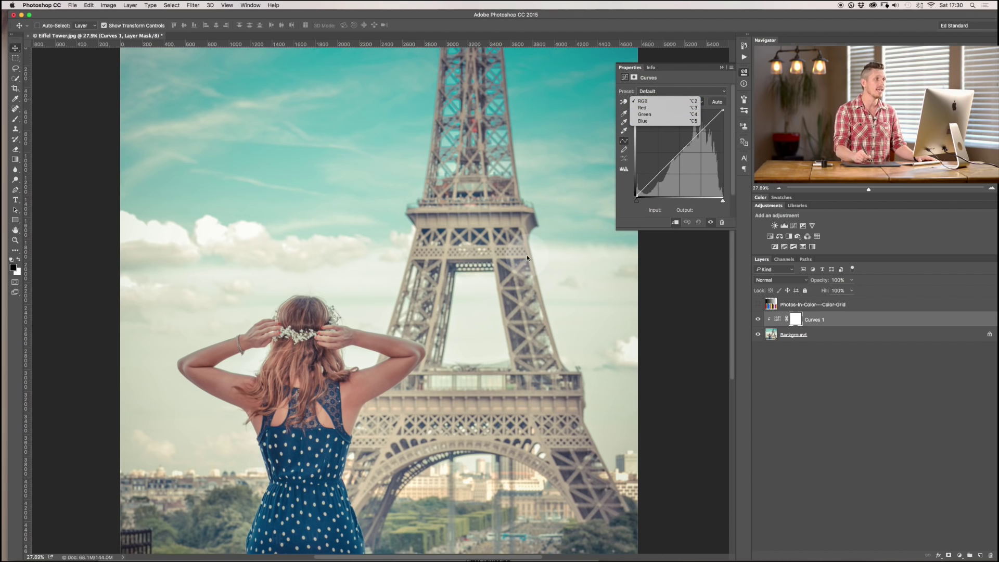
{"action": "left_click", "coordinate": [648, 108]}
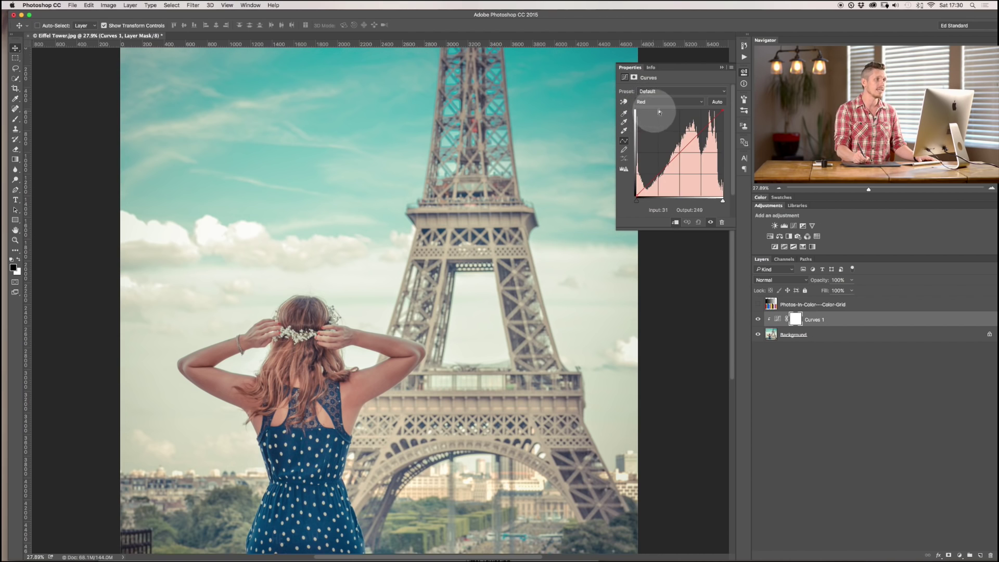
{"action": "left_click_drag", "start_coordinate": [636, 194], "coordinate": [637, 181]}
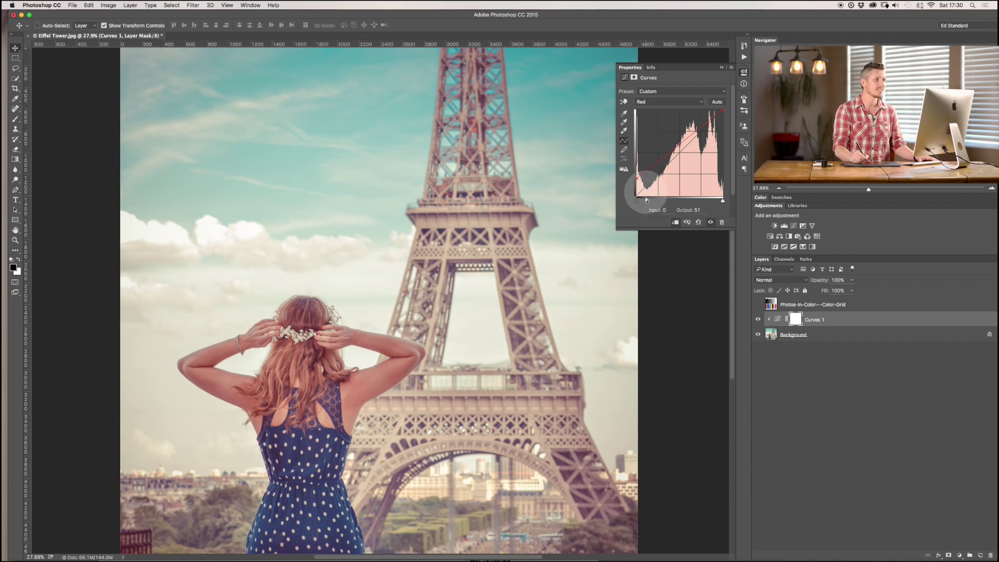
{"action": "left_click", "coordinate": [655, 102]}
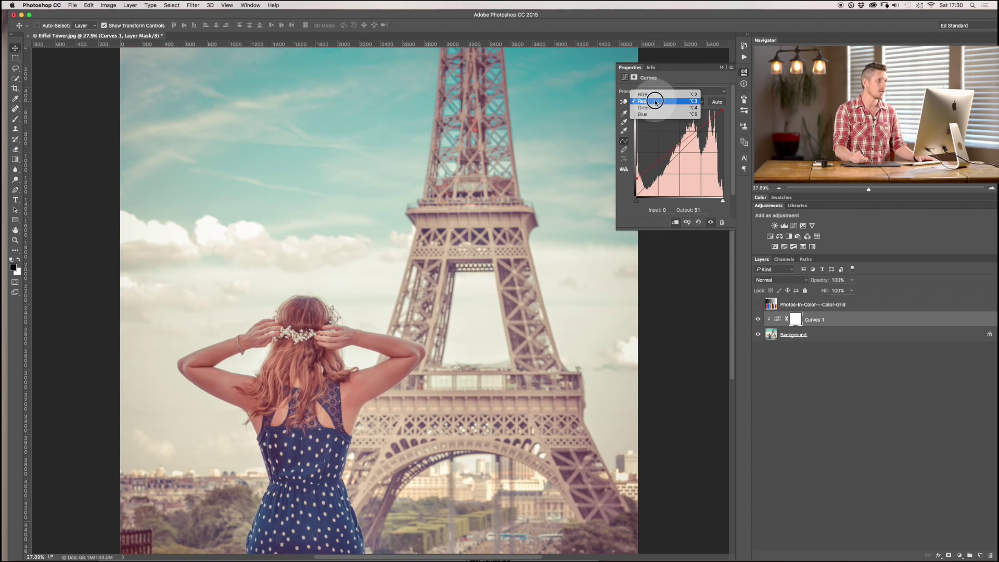
{"action": "left_click", "coordinate": [654, 114]}
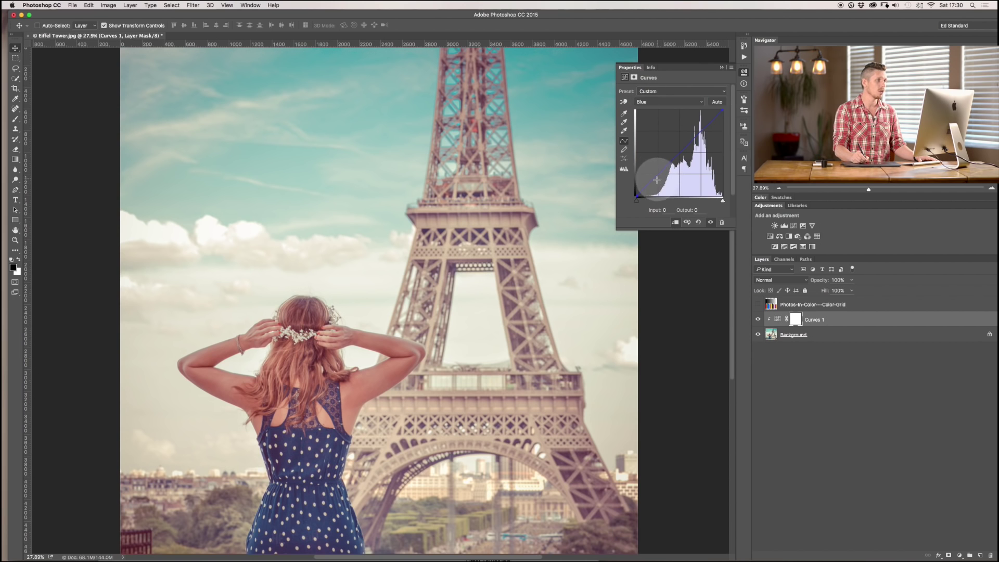
{"action": "left_click_drag", "start_coordinate": [656, 183], "coordinate": [668, 176]}
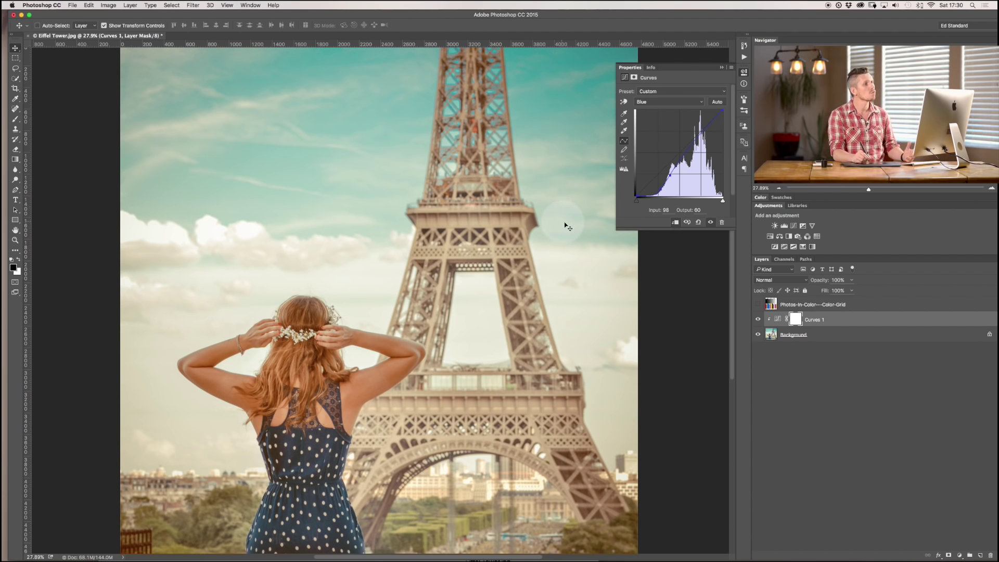
{"action": "left_click", "coordinate": [697, 223]}
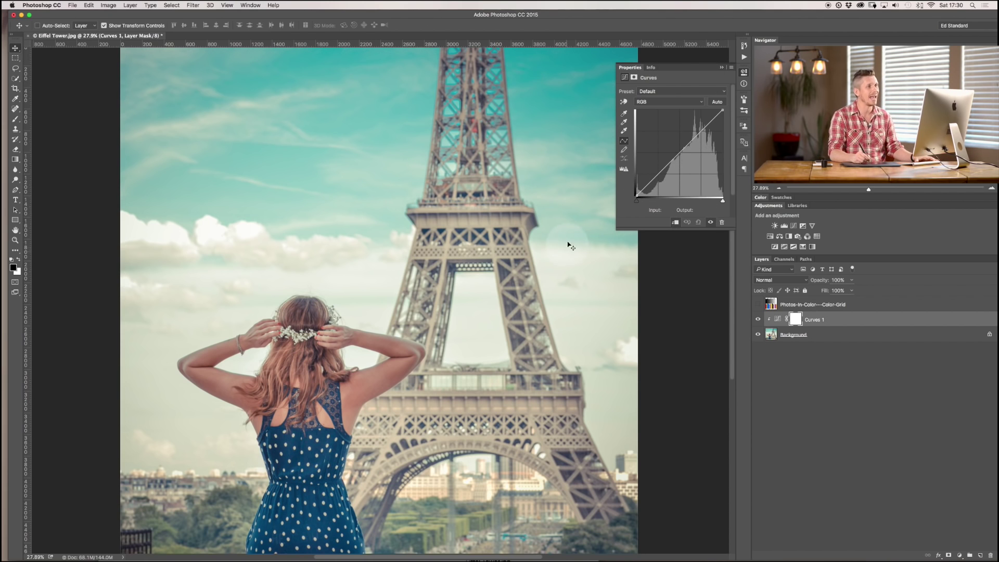
Show the Photos-In-Color color grid layer and move Curves 1 directly above it
{"action": "left_click", "coordinate": [757, 305]}
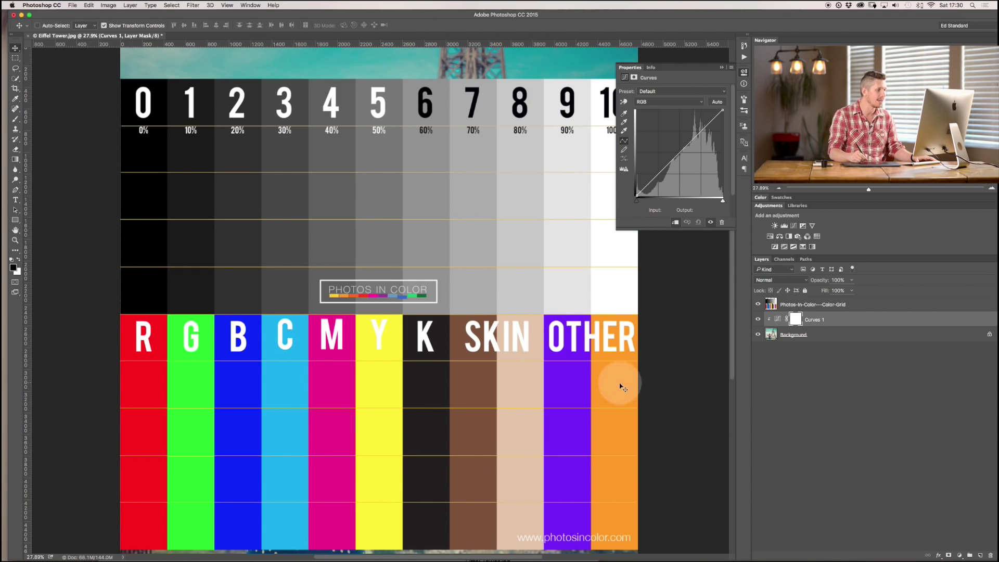
{"action": "left_click_drag", "start_coordinate": [842, 316], "coordinate": [841, 299]}
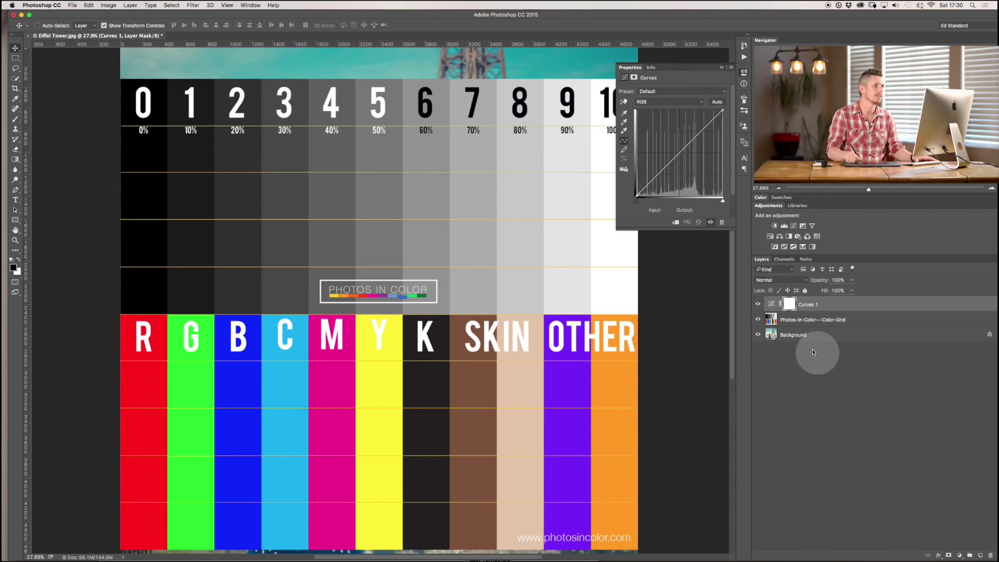
Try clipping the color grid's shadows with the RGB black point at input 75, and return the point to input 0
{"action": "left_click_drag", "start_coordinate": [636, 203], "coordinate": [663, 198]}
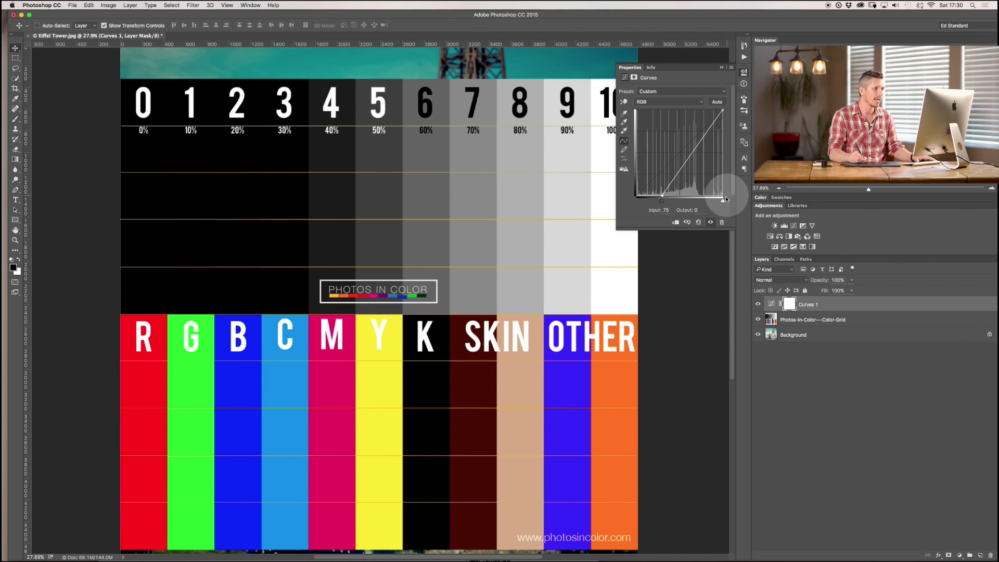
{"action": "left_click_drag", "start_coordinate": [720, 203], "coordinate": [740, 197]}
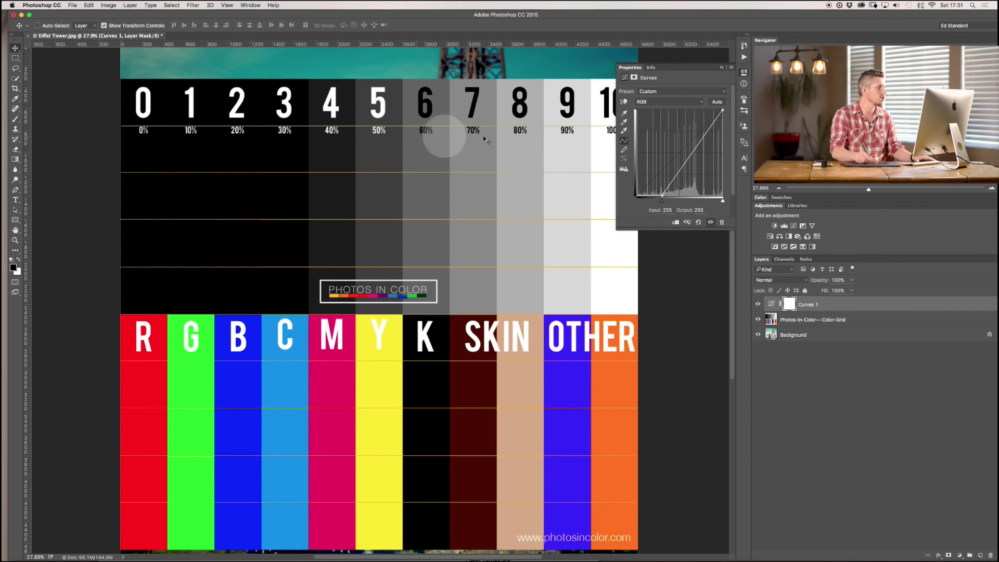
{"action": "left_click_drag", "start_coordinate": [658, 203], "coordinate": [635, 201]}
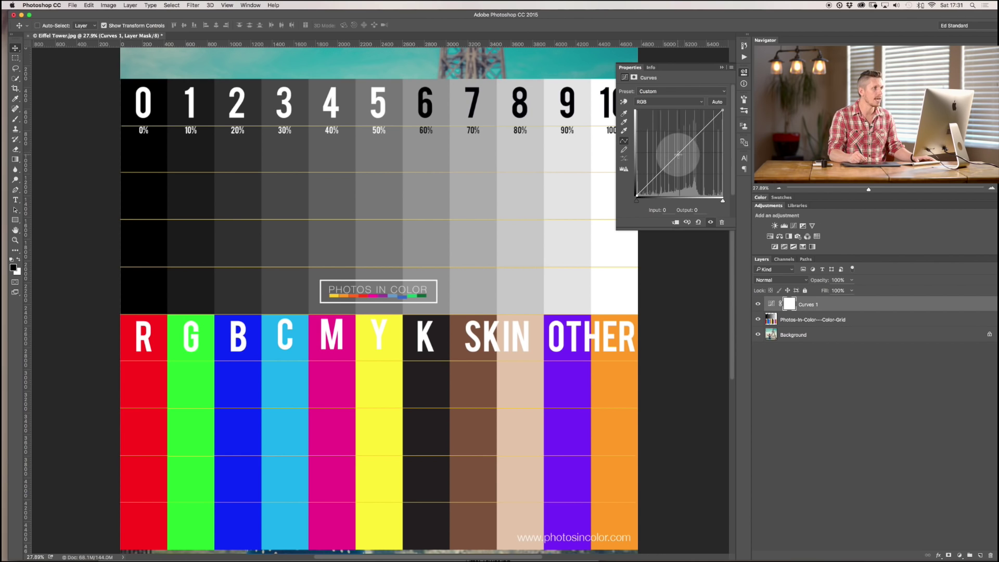
Try lifting the RGB midtones at input 114 to output 149, and add adjusted highlight and shadow points on the curve
{"action": "left_click_drag", "start_coordinate": [674, 147], "coordinate": [673, 146]}
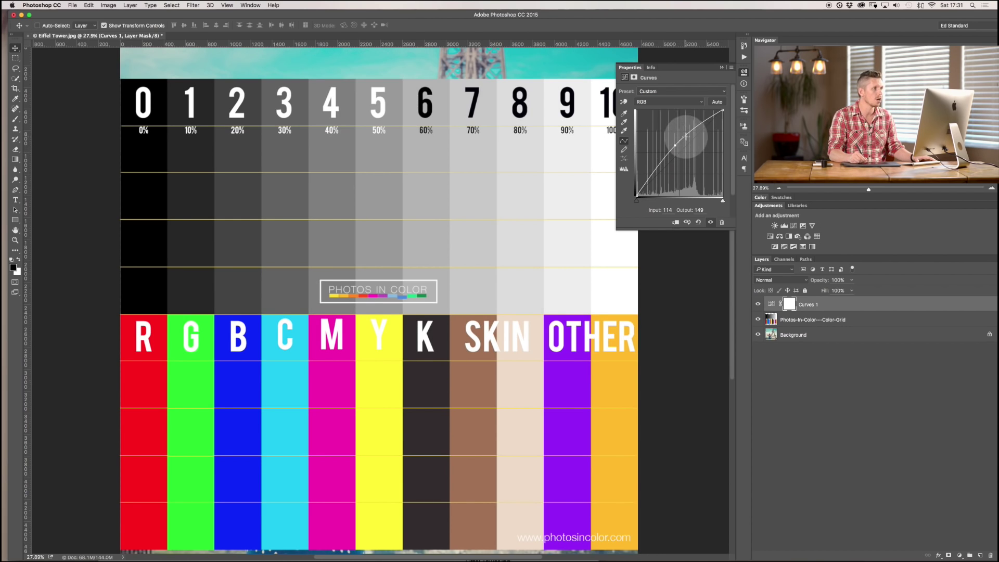
{"action": "left_click", "coordinate": [691, 138]}
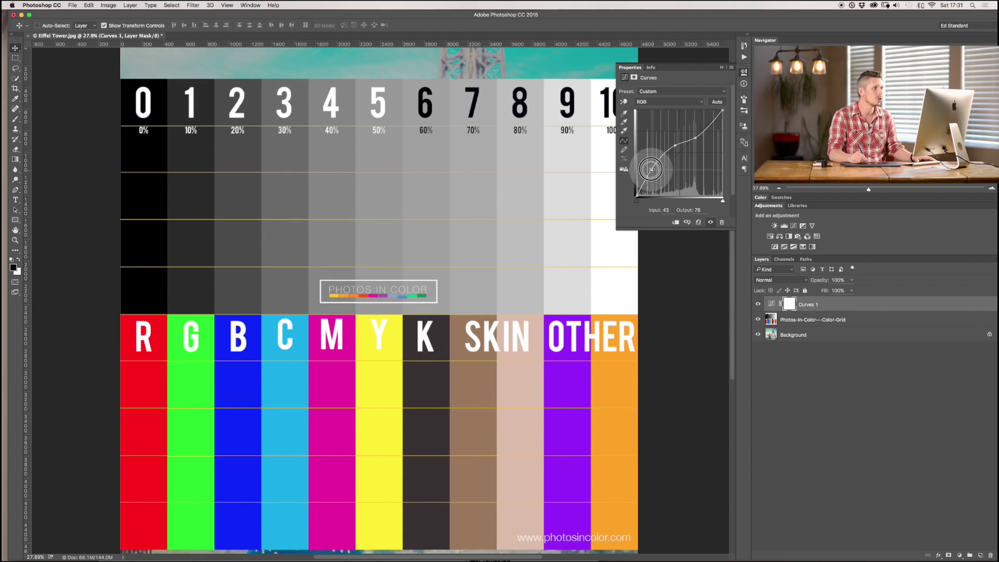
{"action": "left_click_drag", "start_coordinate": [650, 169], "coordinate": [649, 167]}
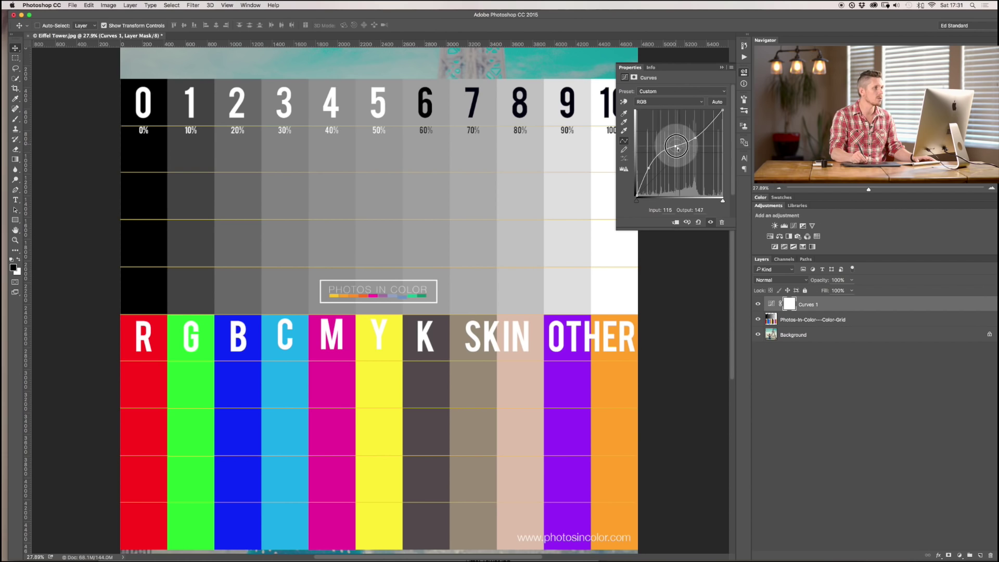
Shape the RGB curve into an S with shadows at input 89, output 73 and highlights at input 173, output 192
{"action": "left_click_drag", "start_coordinate": [677, 147], "coordinate": [670, 159]}
{"action": "left_click_drag", "start_coordinate": [667, 173], "coordinate": [669, 172]}
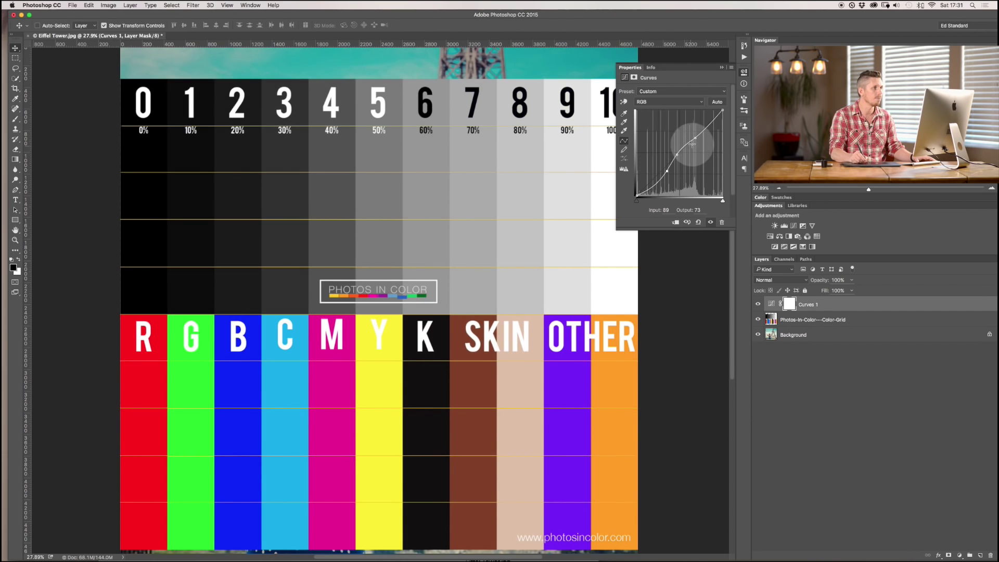
{"action": "left_click_drag", "start_coordinate": [696, 138], "coordinate": [695, 130]}
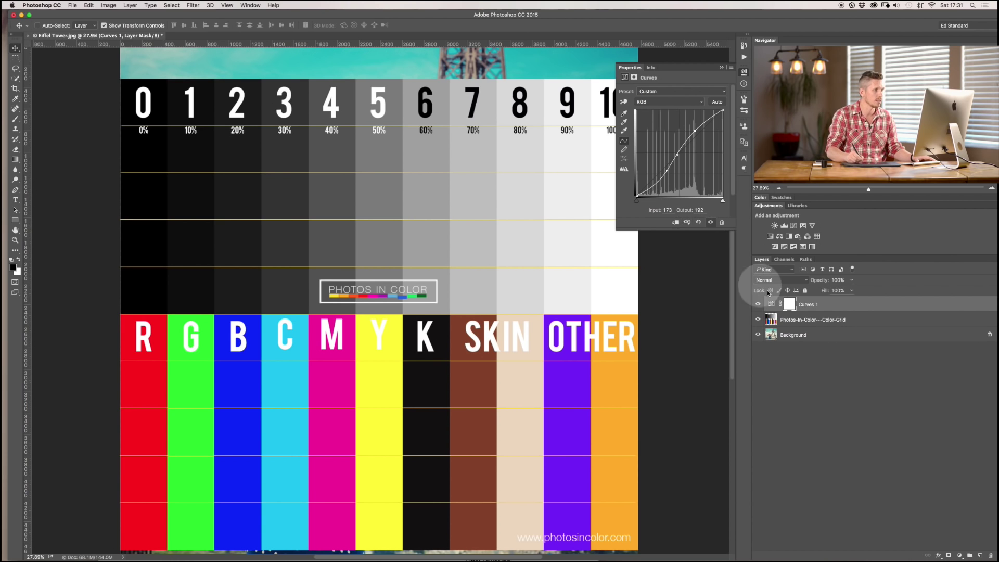
Compare the color grid with and without the Curves 1 adjustment
{"action": "left_click", "coordinate": [758, 305]}
{"action": "left_click", "coordinate": [758, 304]}
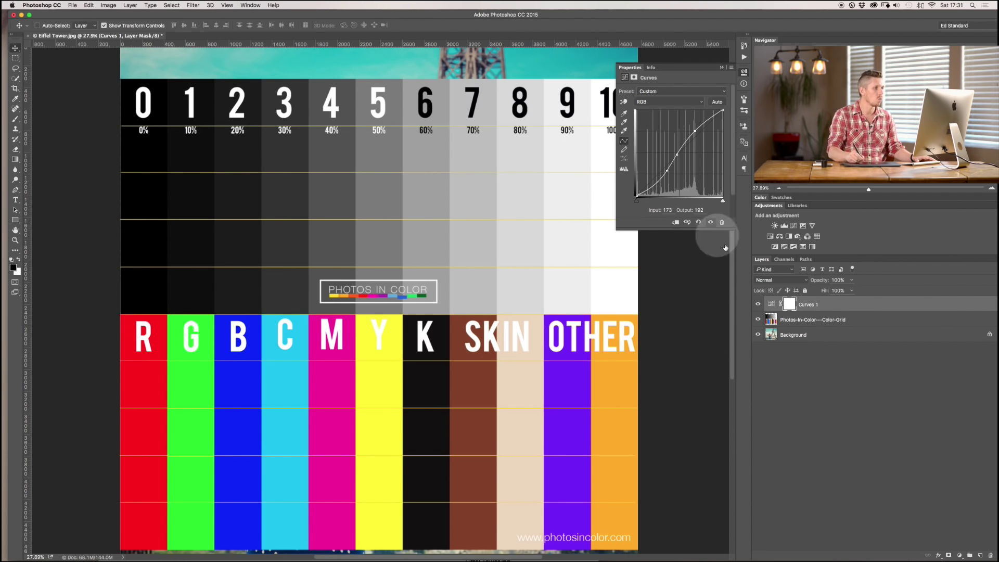
{"action": "left_click", "coordinate": [759, 305]}
{"action": "left_click", "coordinate": [758, 304]}
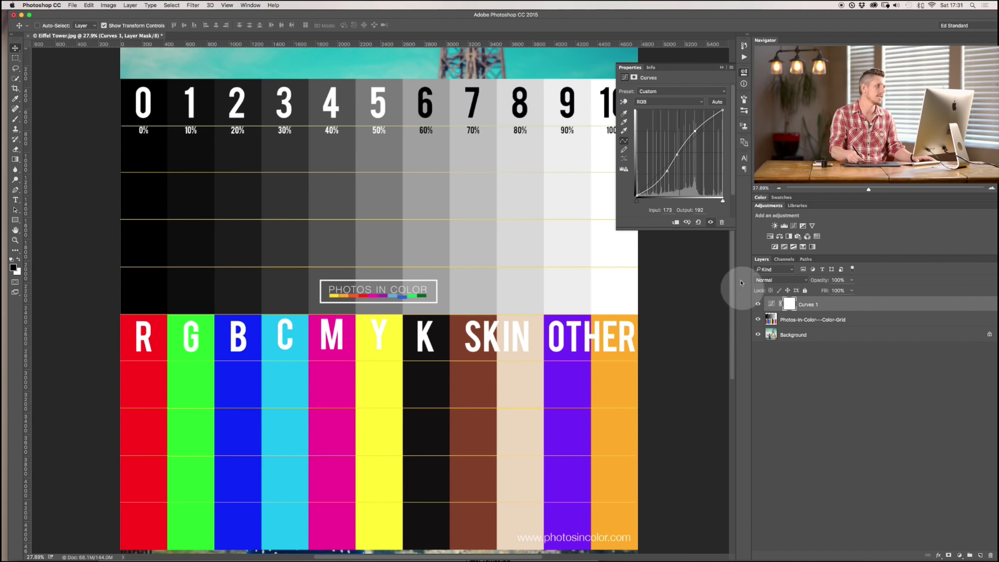
On the Red channel, anchor the midtones at input 119, output 125, add a shadow point, and raise the black point to output 94
{"action": "left_click", "coordinate": [661, 103]}
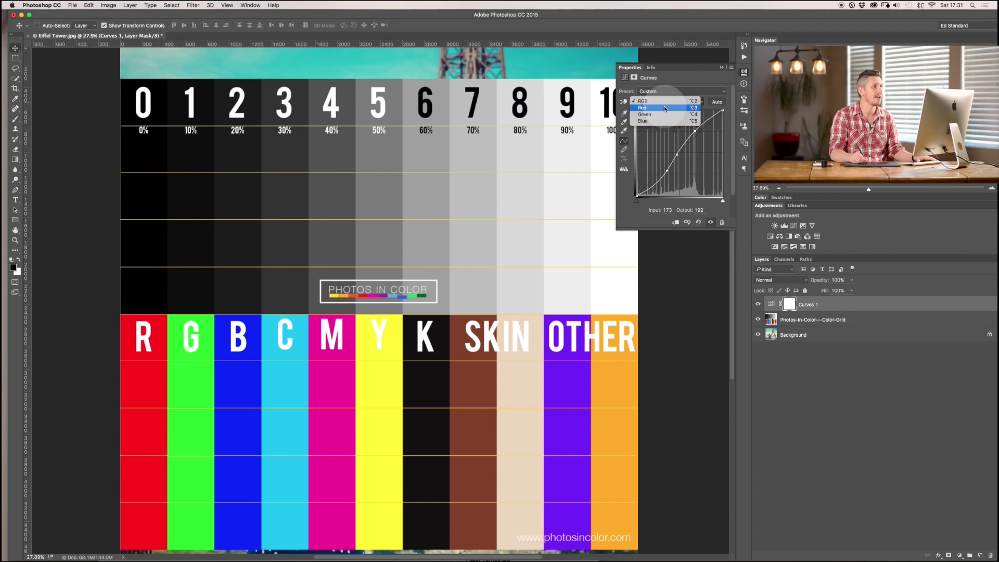
{"action": "left_click", "coordinate": [666, 107]}
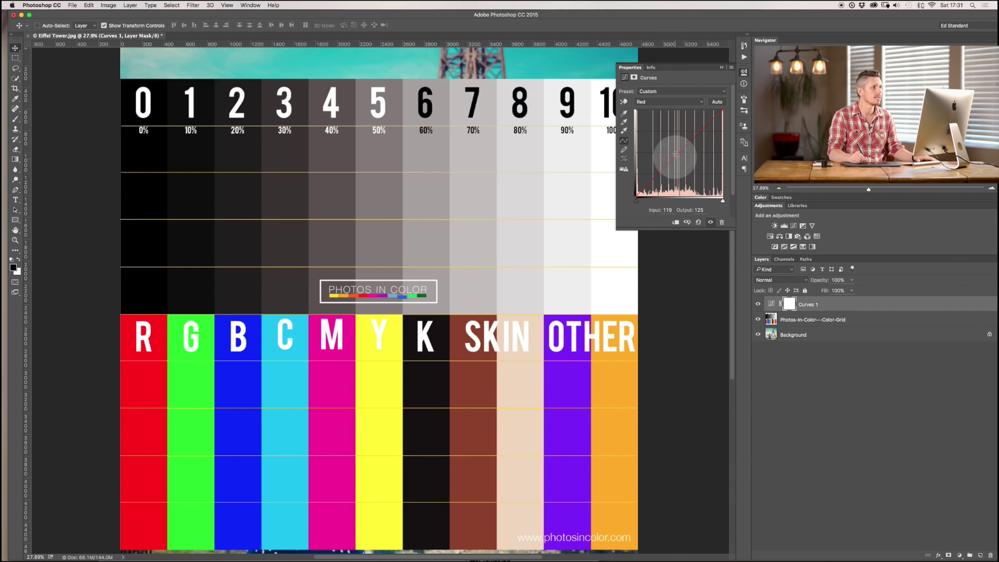
{"action": "left_click", "coordinate": [658, 173]}
{"action": "left_click_drag", "start_coordinate": [637, 197], "coordinate": [635, 177]}
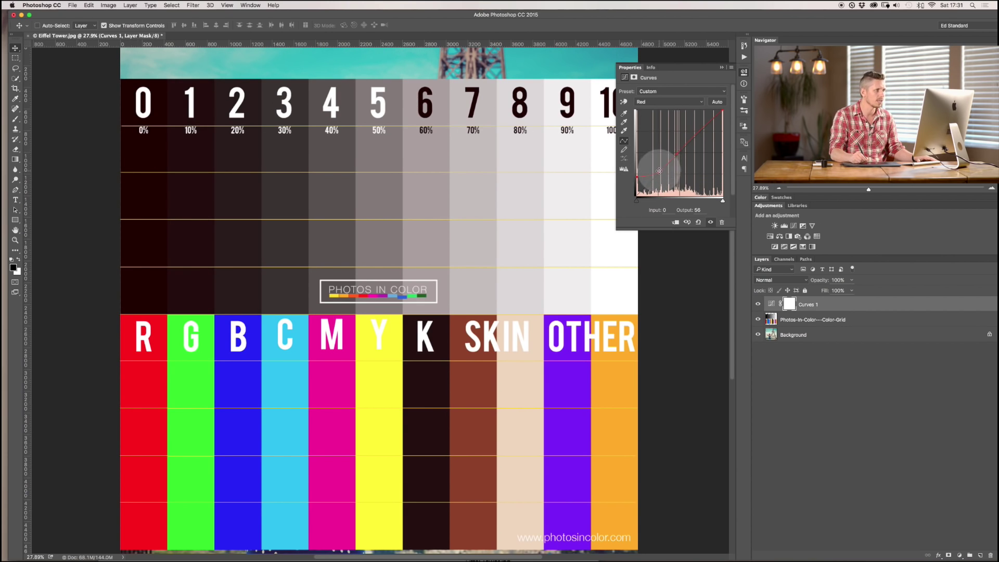
{"action": "left_click_drag", "start_coordinate": [636, 177], "coordinate": [637, 164]}
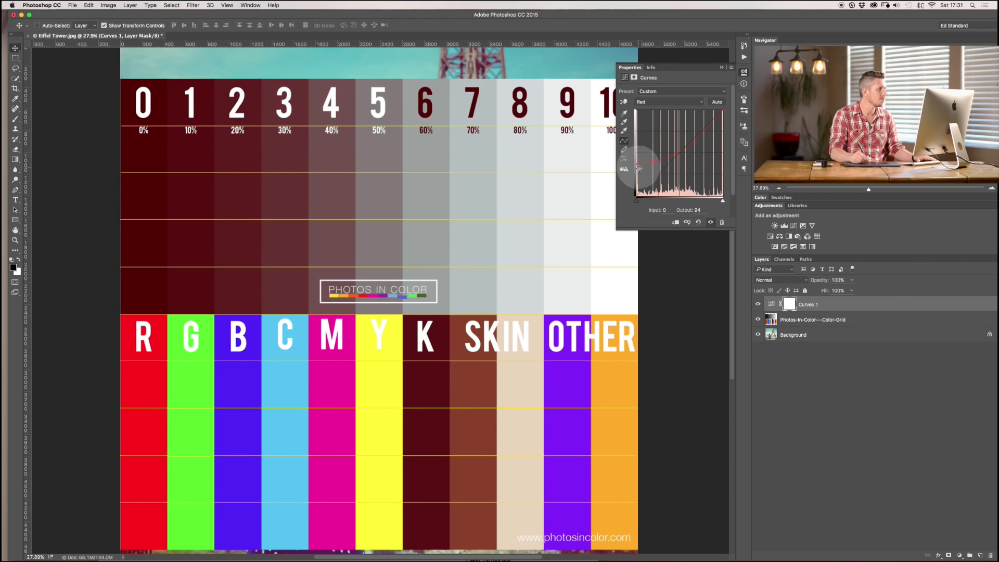
Raise the Blue channel at input 152 to output 210, check the photo without the grid, and ease the point to input 186, output 202
{"action": "left_click", "coordinate": [668, 114]}
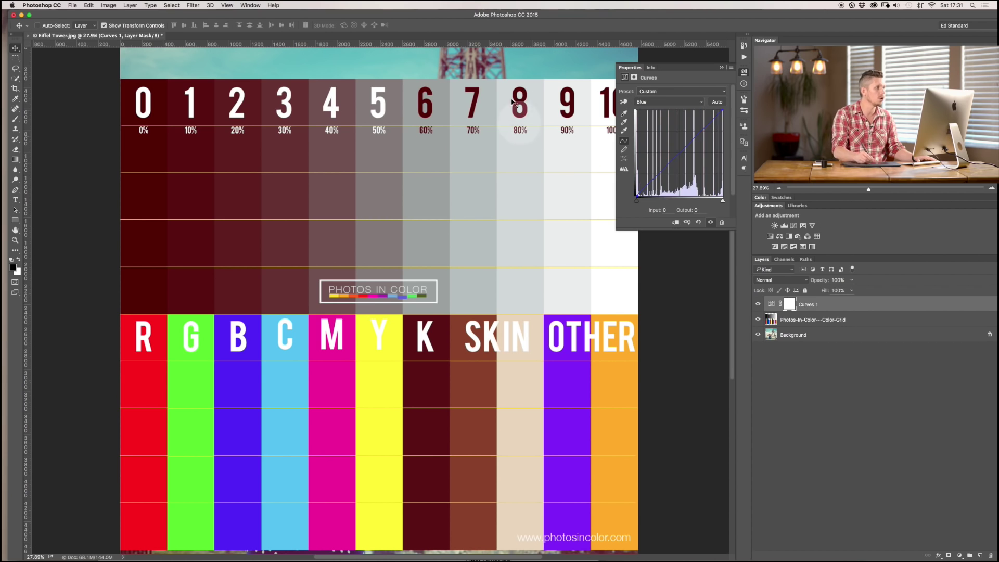
{"action": "left_click_drag", "start_coordinate": [678, 154], "coordinate": [691, 124]}
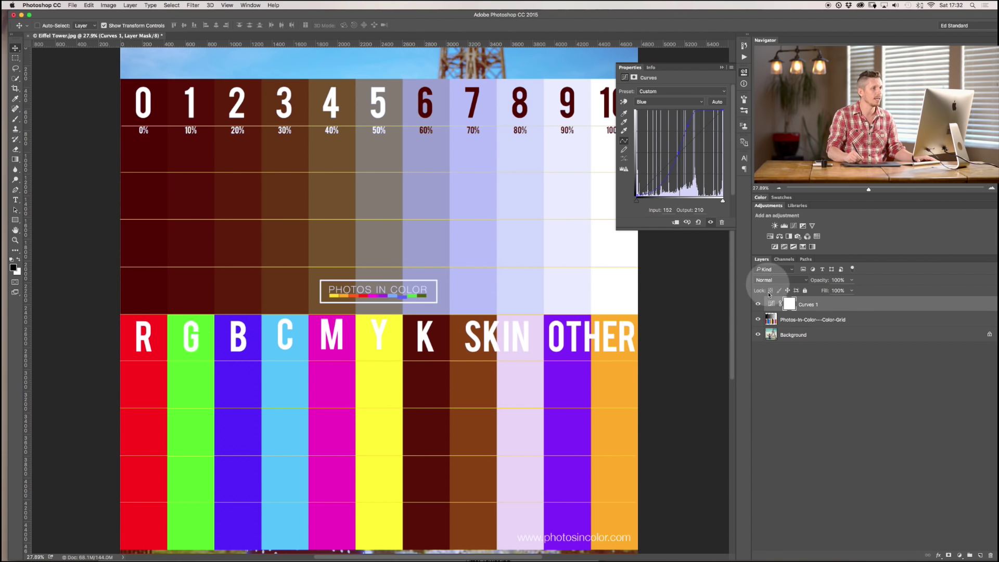
{"action": "left_click", "coordinate": [758, 319]}
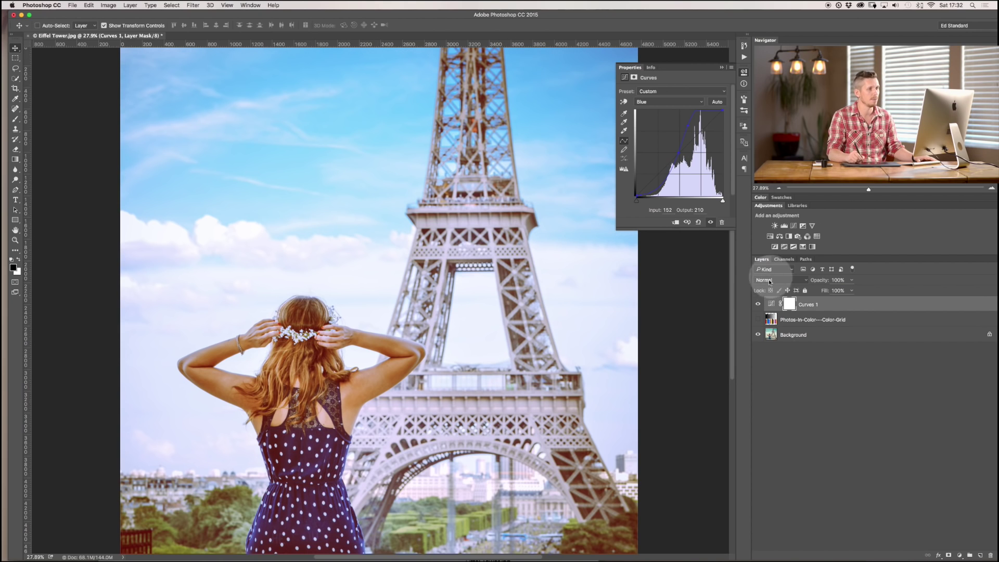
{"action": "left_click", "coordinate": [757, 320]}
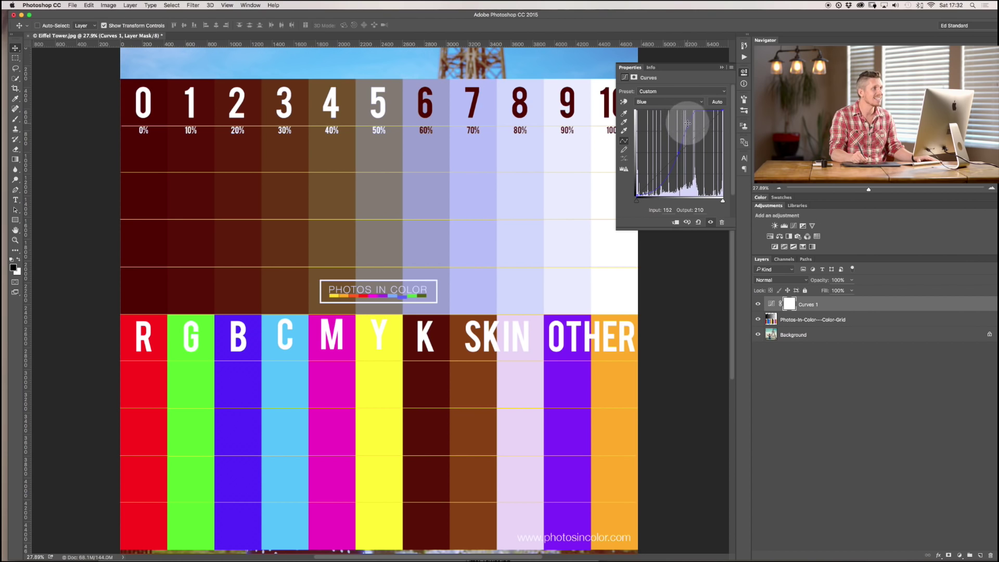
{"action": "left_click_drag", "start_coordinate": [687, 123], "coordinate": [698, 128]}
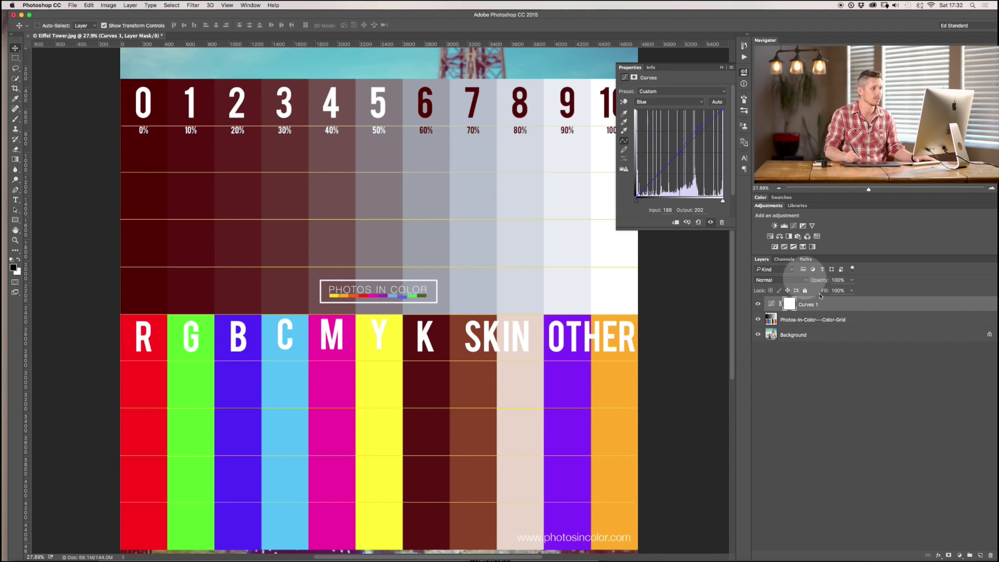
Hide the color grid layer and reset the Curves 1 adjustment to default
{"action": "left_click", "coordinate": [758, 321]}
{"action": "left_click", "coordinate": [799, 321]}
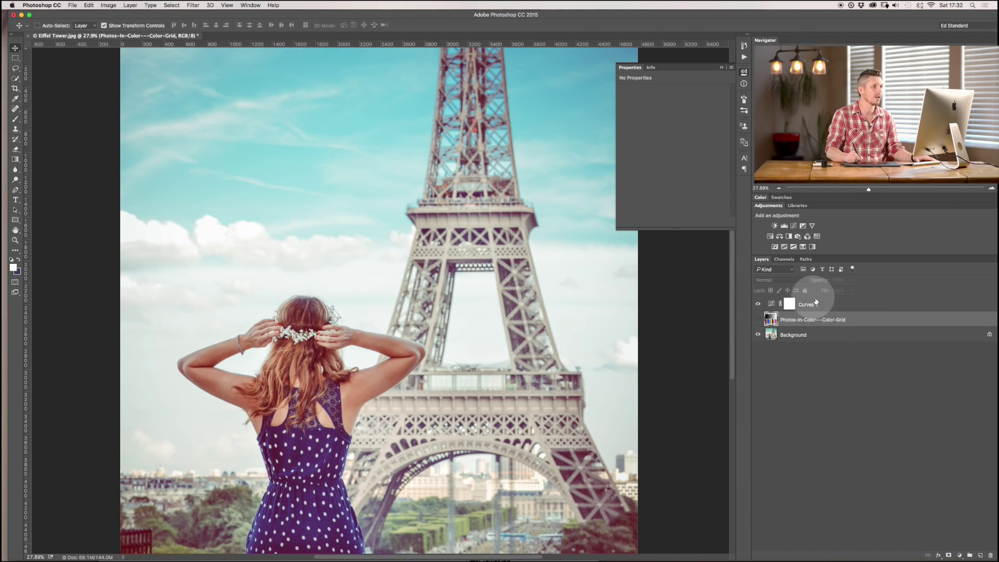
{"action": "left_click", "coordinate": [816, 303]}
{"action": "left_click", "coordinate": [699, 223]}
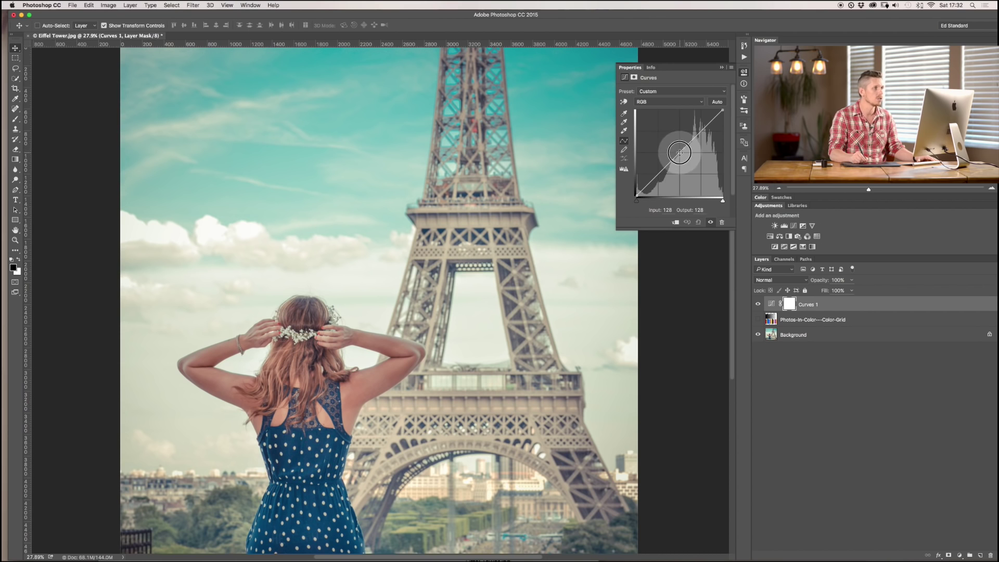
On the RGB curve, anchor input 128, raise input 172 to output 183, and fade the blacks with a shadow point at input 64, output 84
{"action": "left_click", "coordinate": [679, 152]}
{"action": "left_click", "coordinate": [661, 175]}
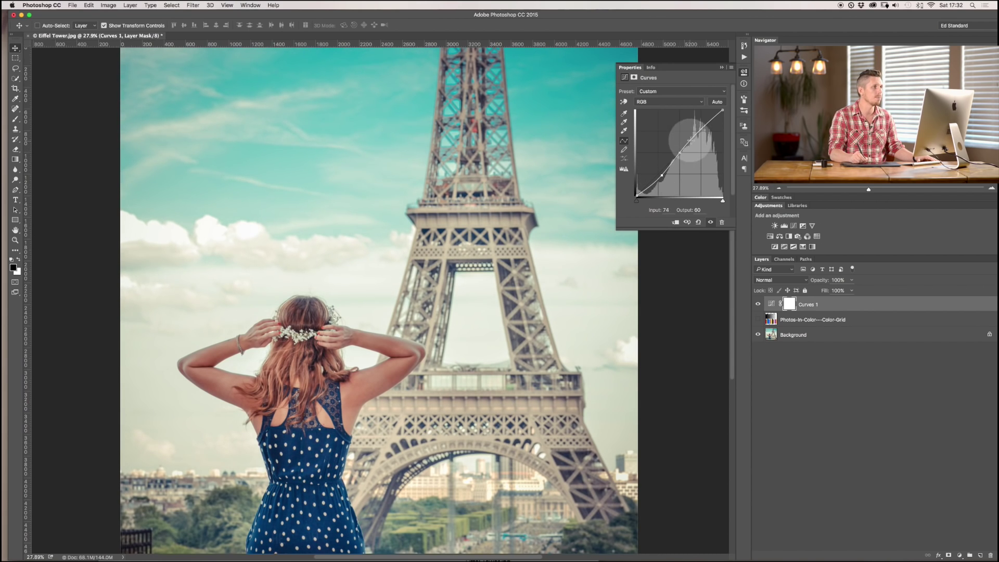
{"action": "left_click_drag", "start_coordinate": [695, 136], "coordinate": [695, 134]}
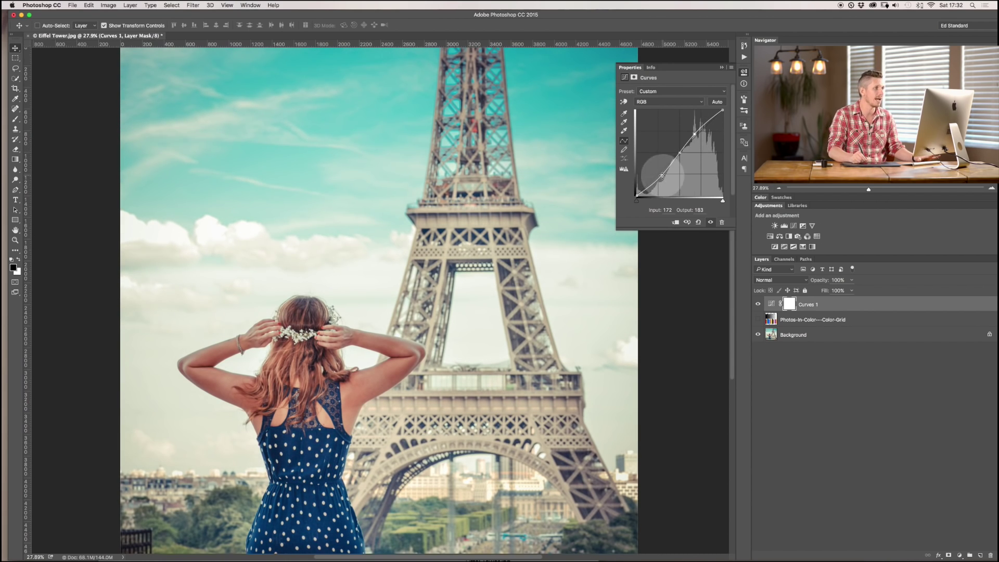
{"action": "mouse_move", "coordinate": [662, 176]}
{"action": "left_mouse_down"}
{"action": "mouse_move", "coordinate": [661, 167]}
{"action": "mouse_move", "coordinate": [633, 179]}
{"action": "mouse_move", "coordinate": [631, 171]}
{"action": "mouse_move", "coordinate": [660, 163]}
{"action": "left_mouse_up"}
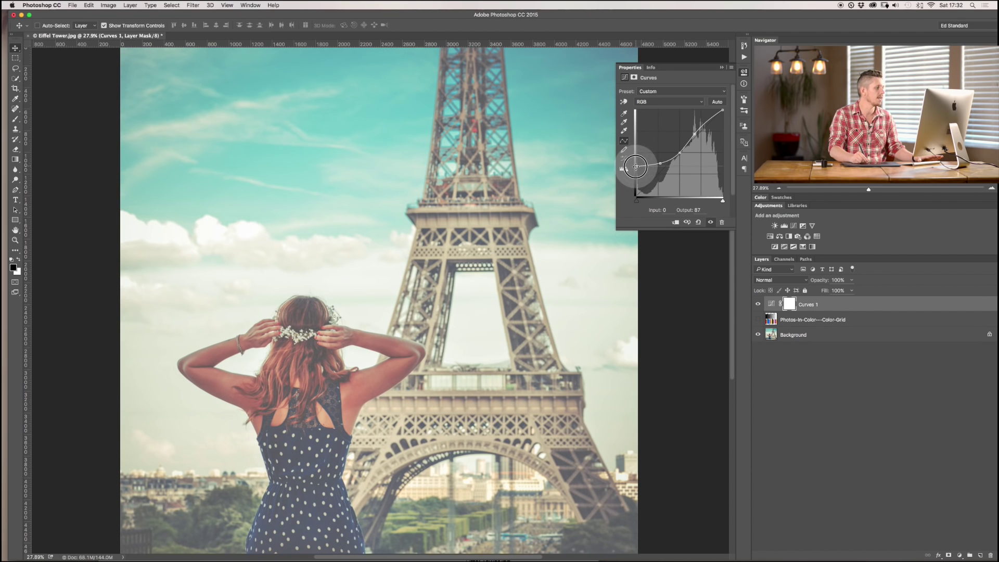
{"action": "left_click_drag", "start_coordinate": [636, 167], "coordinate": [637, 169]}
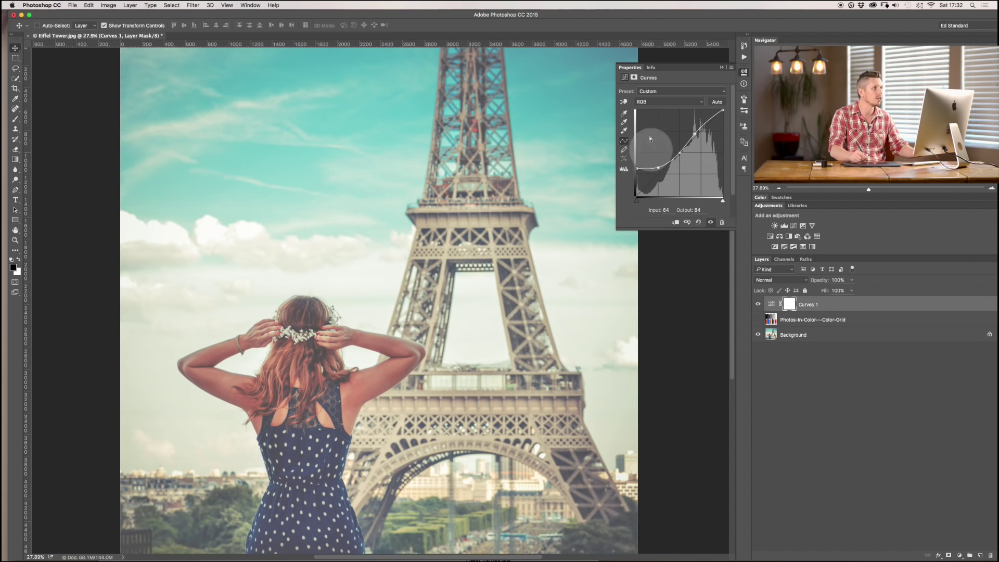
On the Blue channel, anchor the midtones at input 125, output 128, and raise the black point to output 102
{"action": "left_click", "coordinate": [655, 102]}
{"action": "left_click", "coordinate": [656, 108]}
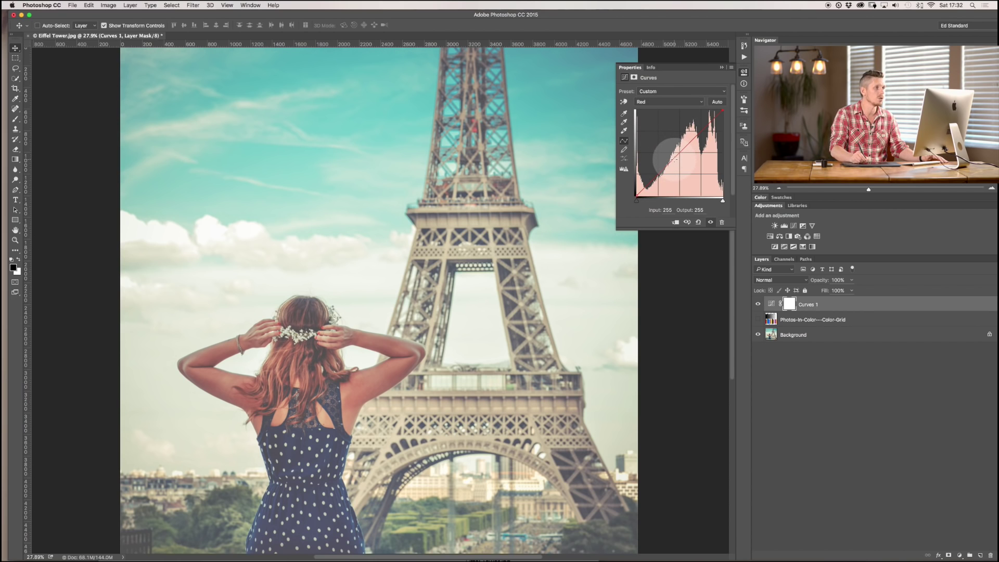
{"action": "left_click", "coordinate": [682, 105]}
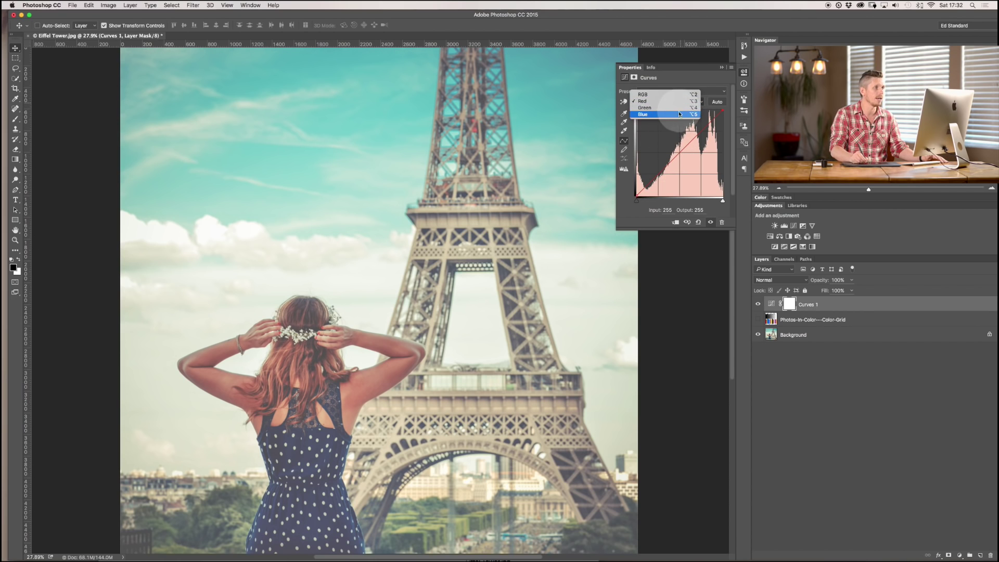
{"action": "left_click", "coordinate": [681, 115]}
{"action": "left_click", "coordinate": [680, 153]}
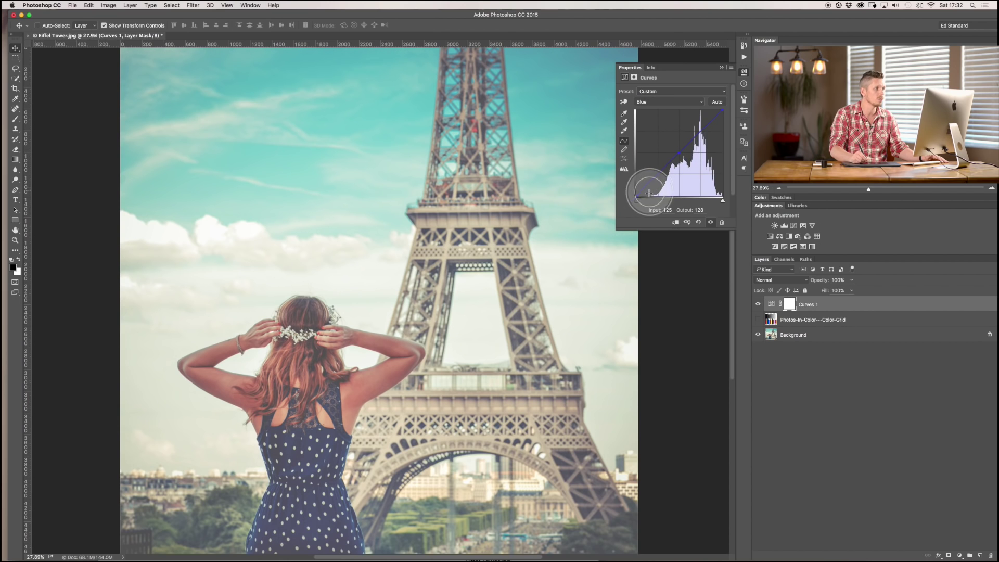
{"action": "left_click_drag", "start_coordinate": [637, 190], "coordinate": [636, 161]}
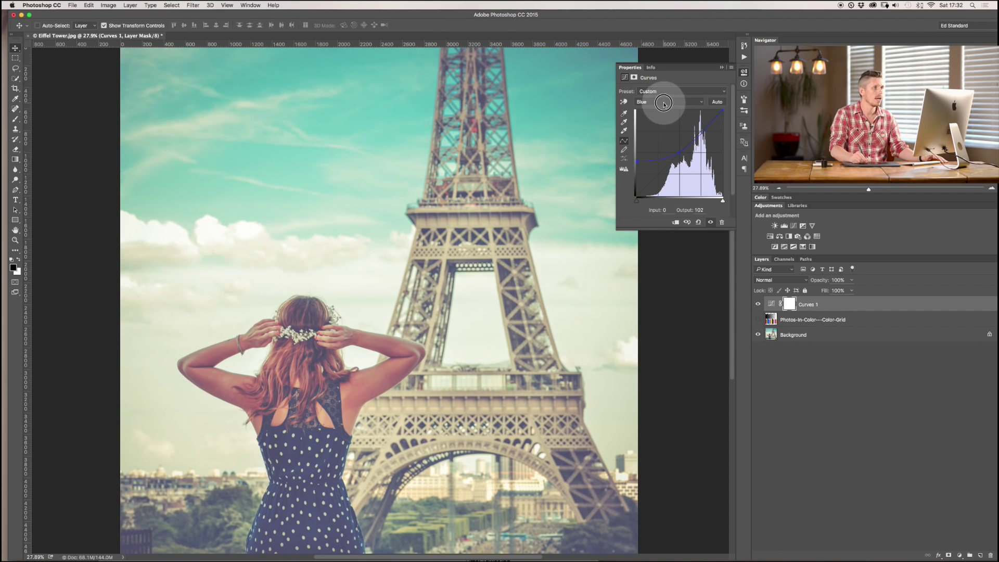
On the Red channel, anchor the midtones, add a shadow point around output 81, and set a highlight point at input 192, output 208
{"action": "left_click", "coordinate": [664, 104]}
{"action": "left_click", "coordinate": [663, 88]}
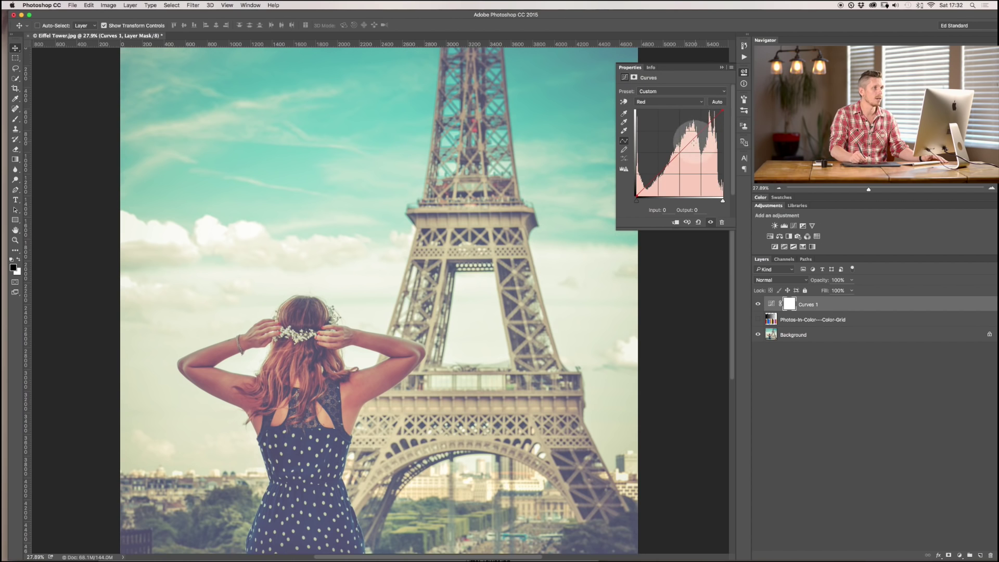
{"action": "left_click", "coordinate": [682, 147]}
{"action": "mouse_move", "coordinate": [721, 109]}
{"action": "left_mouse_down"}
{"action": "mouse_move", "coordinate": [707, 107]}
{"action": "mouse_move", "coordinate": [708, 120]}
{"action": "mouse_move", "coordinate": [698, 122]}
{"action": "mouse_move", "coordinate": [715, 109]}
{"action": "mouse_move", "coordinate": [694, 126]}
{"action": "mouse_move", "coordinate": [722, 111]}
{"action": "left_mouse_up"}
{"action": "left_click", "coordinate": [669, 167]}
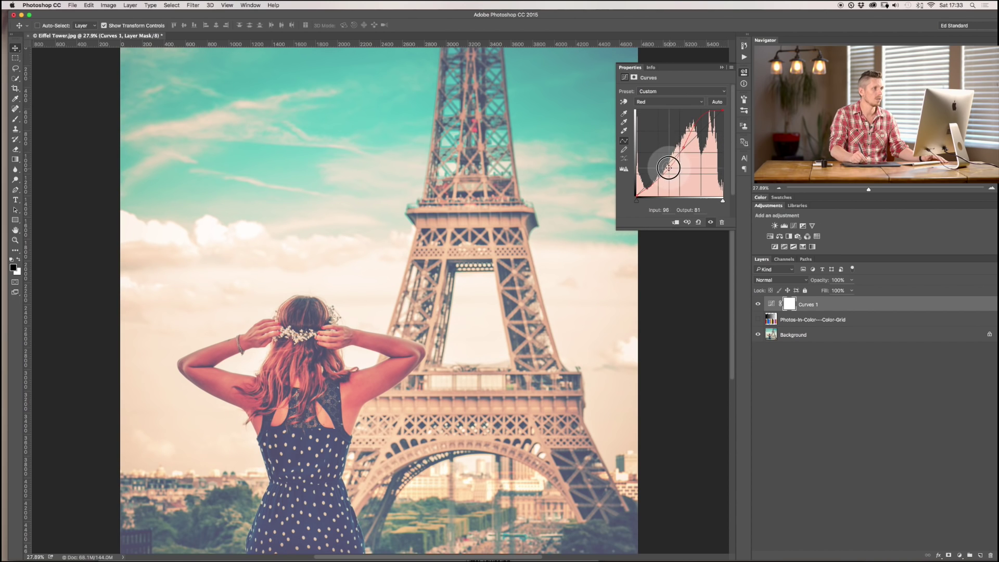
{"action": "left_click_drag", "start_coordinate": [665, 167], "coordinate": [665, 168]}
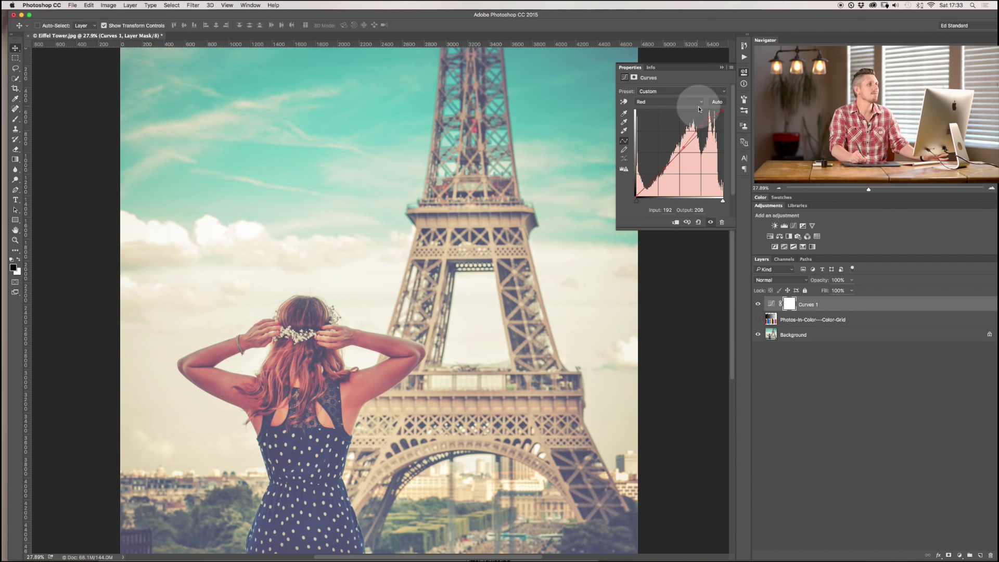
Return to the composite RGB curve, ease its highlight point to input 179, output 182, and collapse the Curves properties
{"action": "left_click", "coordinate": [653, 102]}
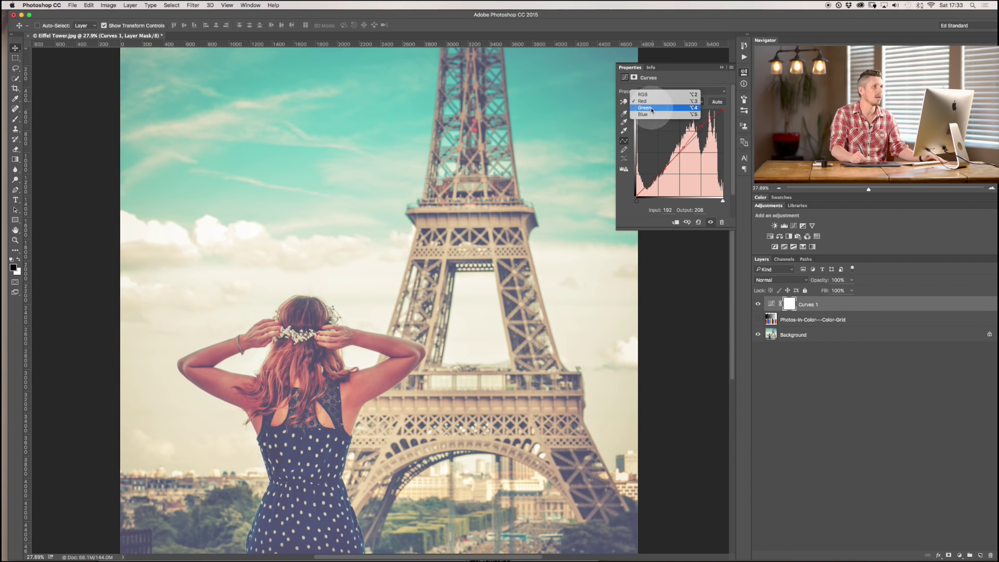
{"action": "left_click", "coordinate": [643, 94]}
{"action": "left_click", "coordinate": [696, 134]}
{"action": "left_click_drag", "start_coordinate": [696, 134], "coordinate": [697, 135]}
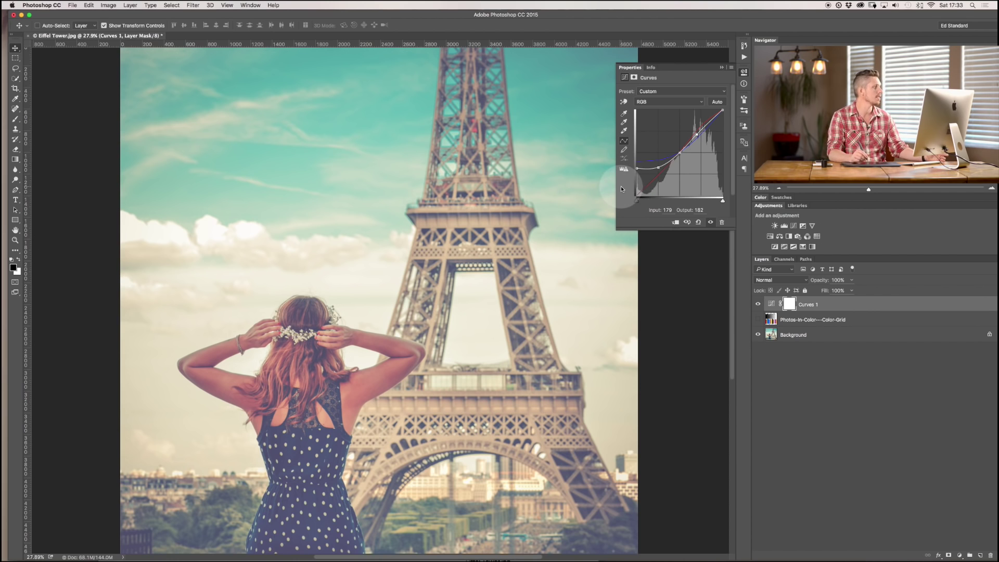
{"action": "left_click", "coordinate": [722, 67]}
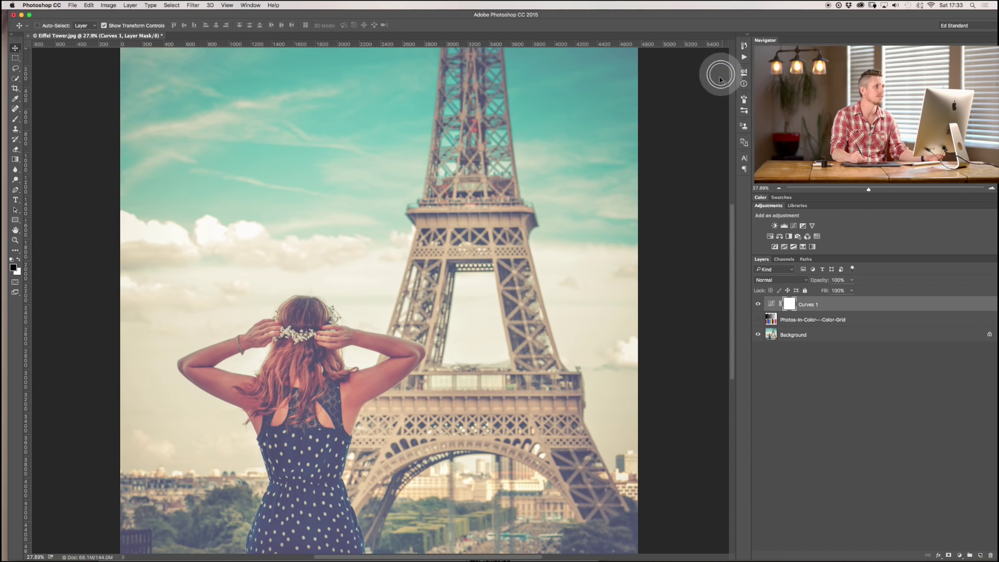